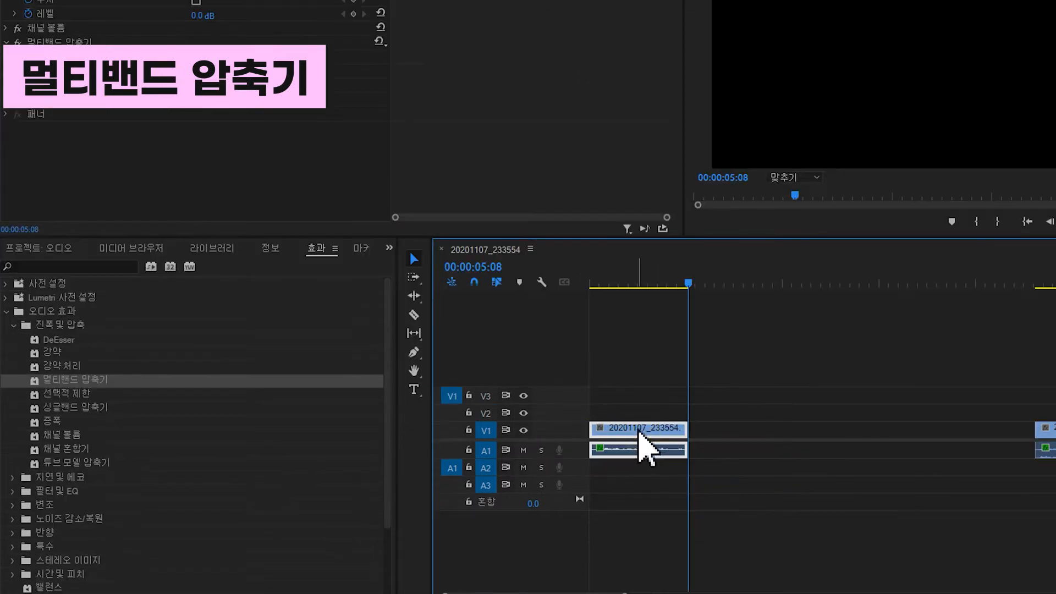
Duplicate the first clip directly after itself on the timeline and change the copy's label colour to pink.
drag(636, 427, 750, 447)
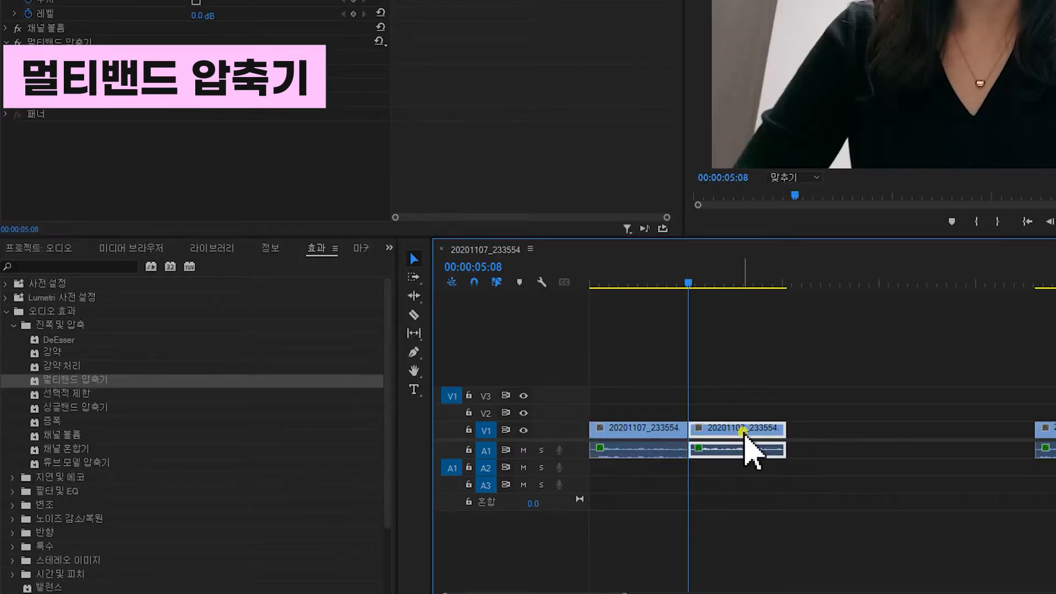
right_click(754, 448)
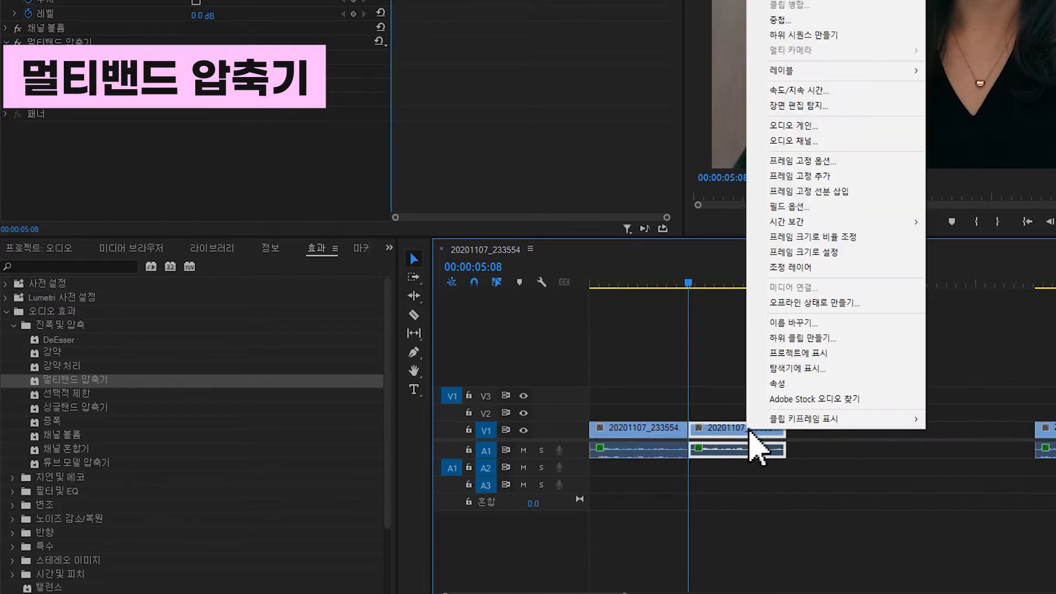
click(806, 410)
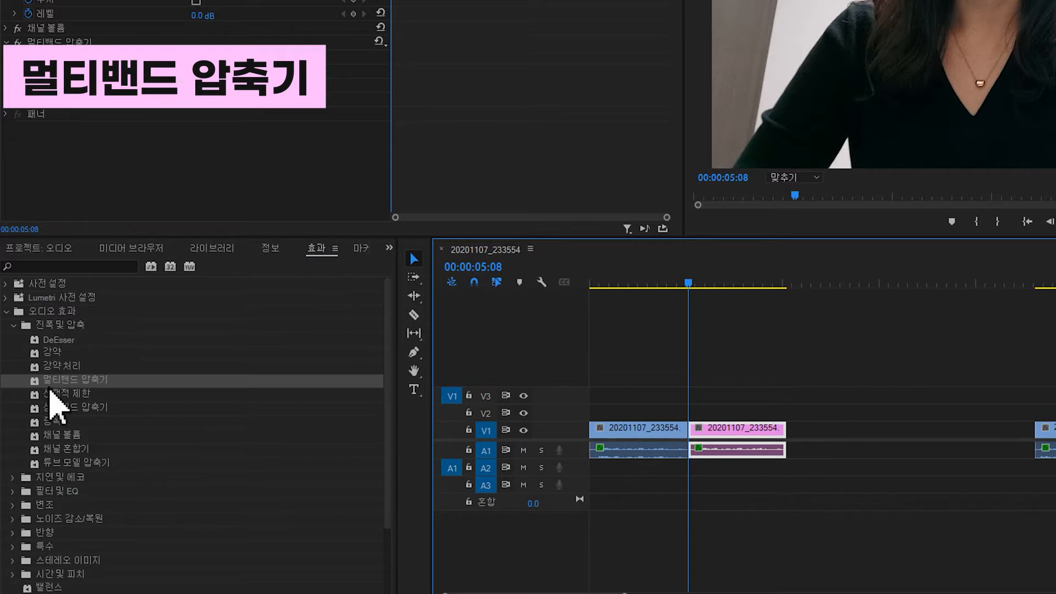
Apply the 멀티밴드 압축기 (Multiband Compressor) effect to the pink clip and set its preset to 팝 마스터.
drag(37, 381, 759, 448)
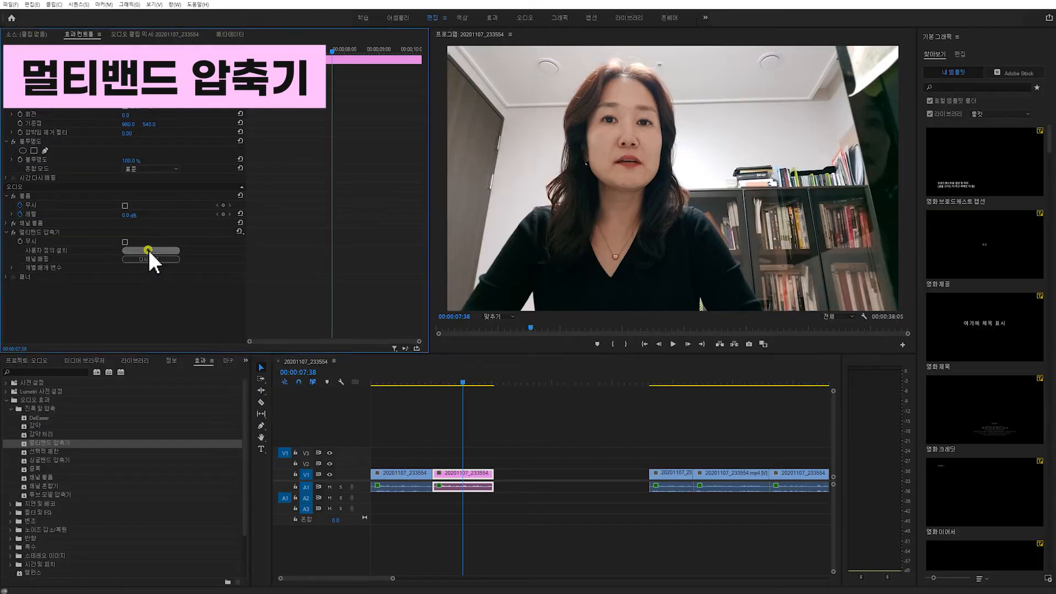
click(301, 204)
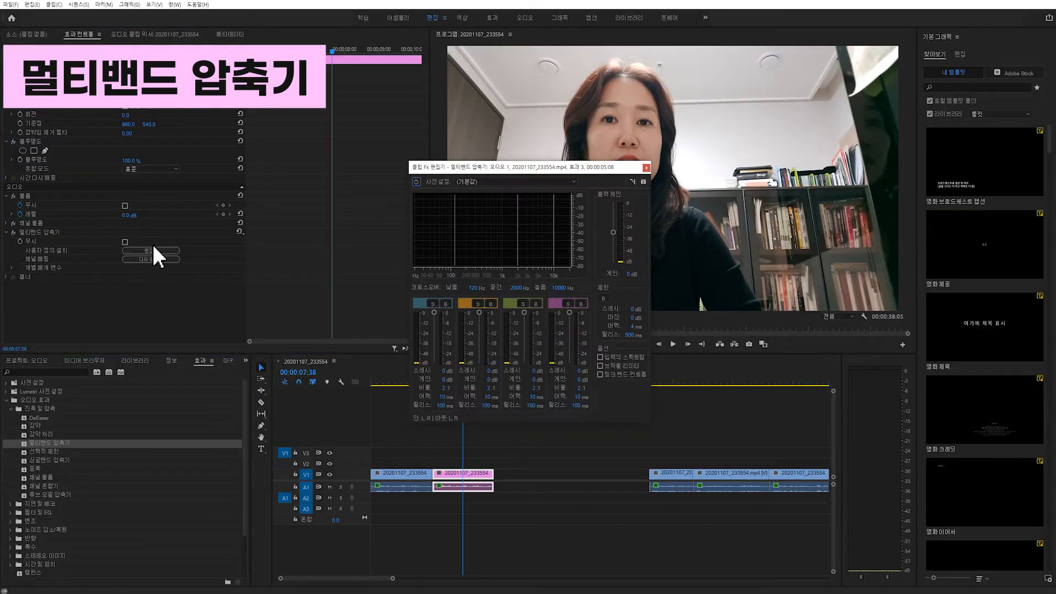
click(565, 183)
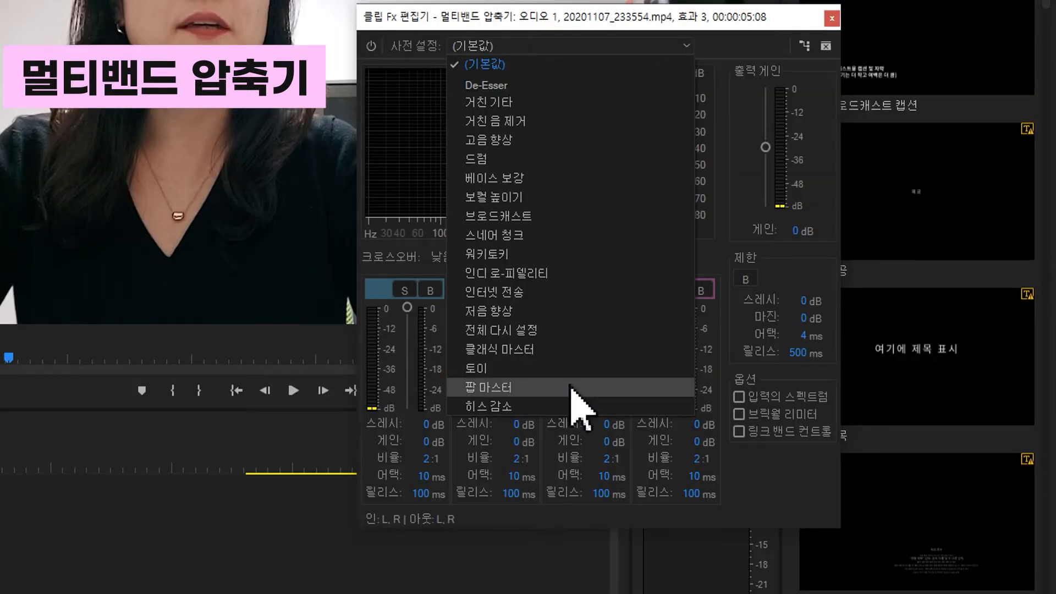
click(572, 388)
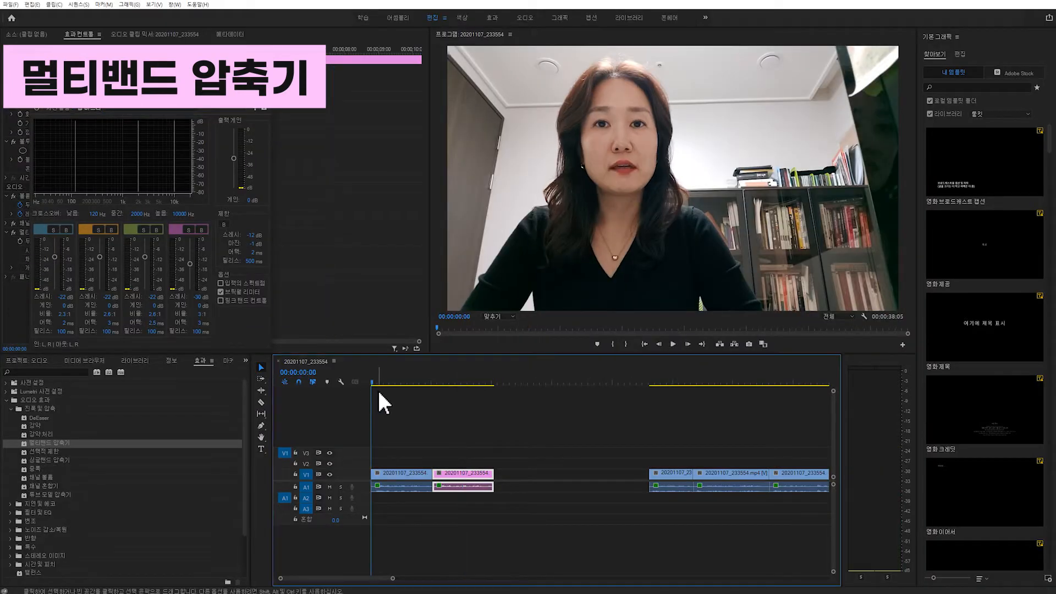
Play the sequence from the start through the original and pink clips to compare their audio levels.
key(space)
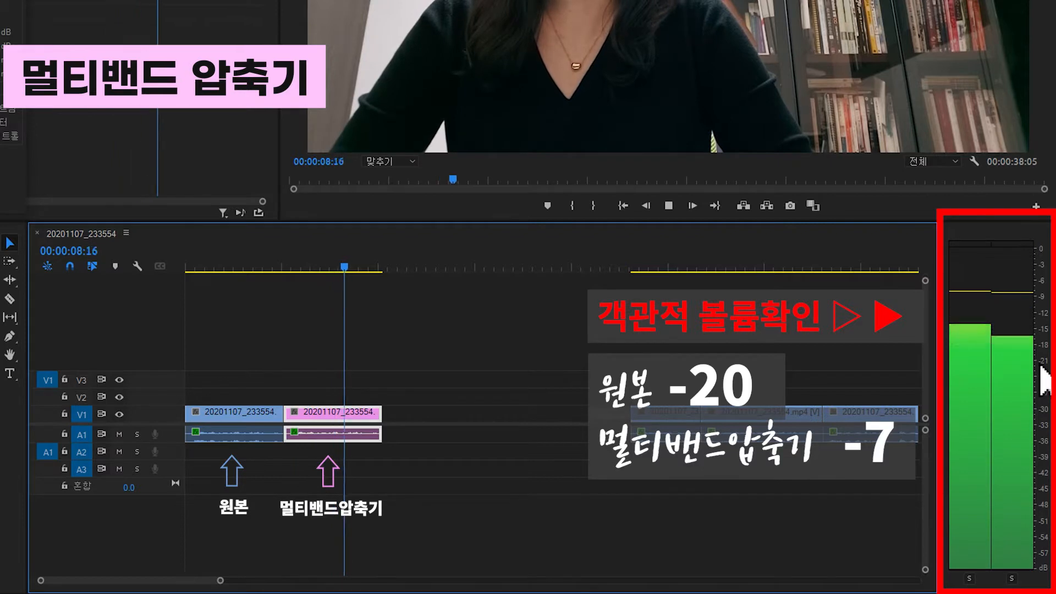
click(309, 268)
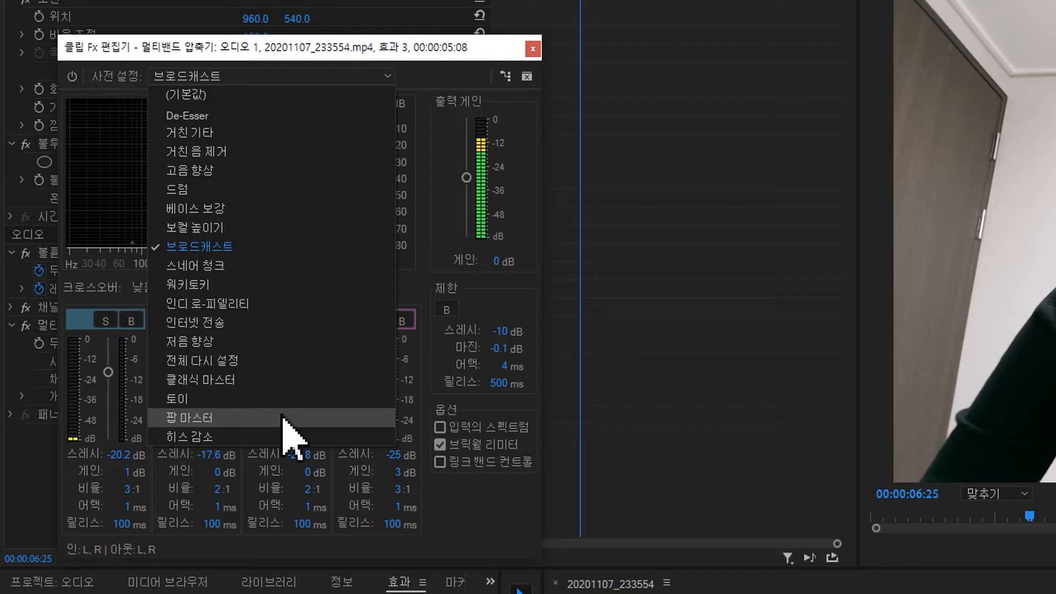
Try the 팝 마스터 preset in the pink clip's multiband compressor, and switch the preset to 브로드캐스트.
click(282, 419)
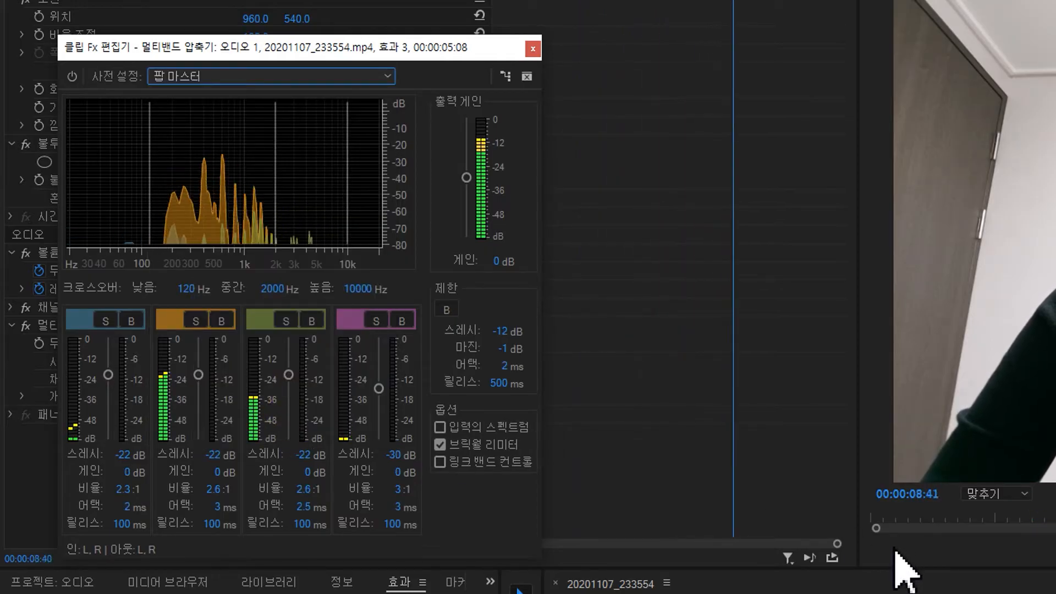
click(387, 76)
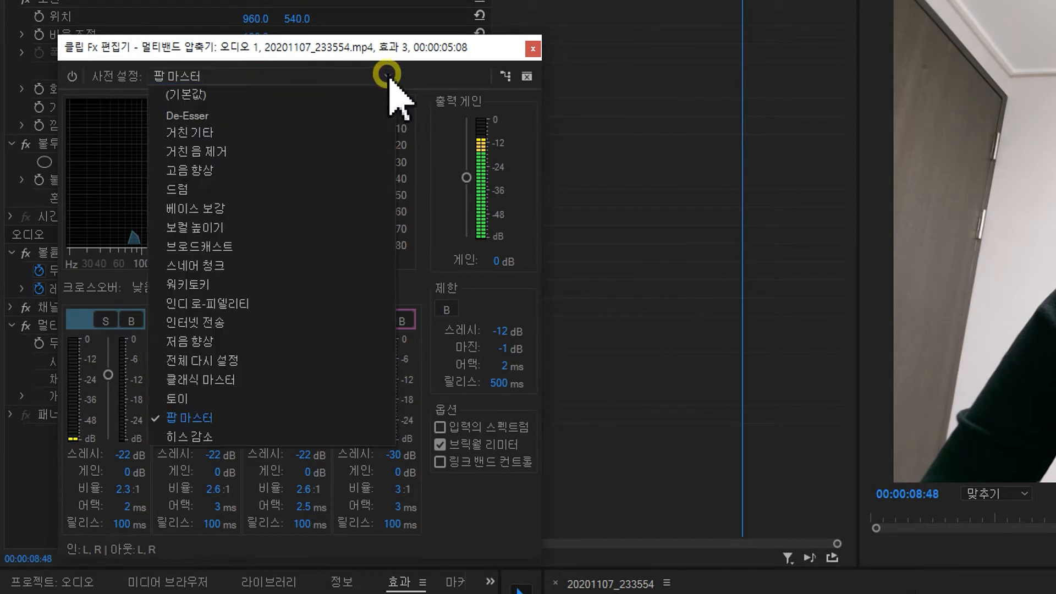
click(238, 248)
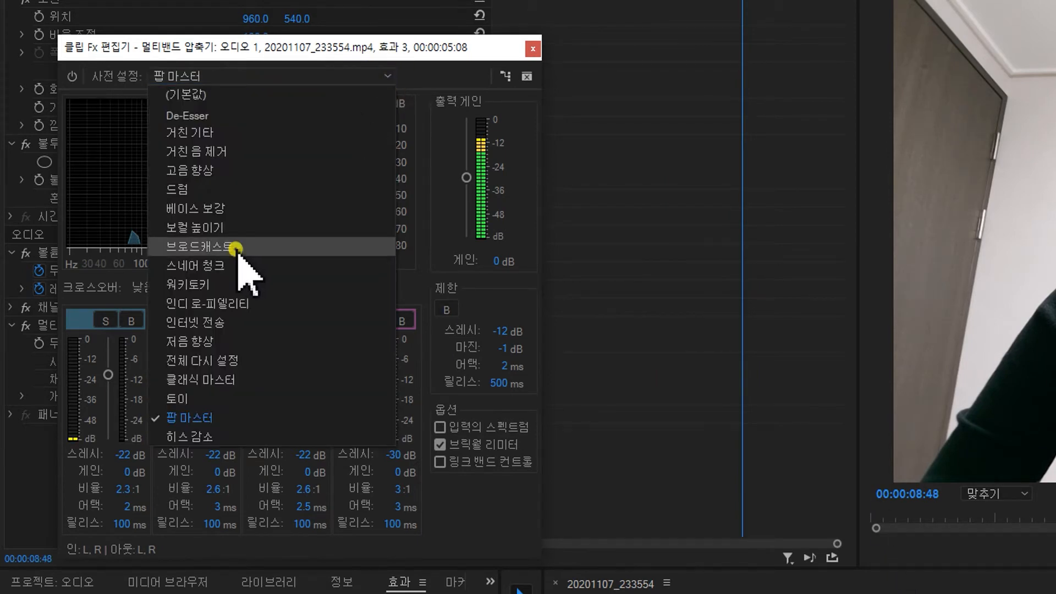
click(237, 242)
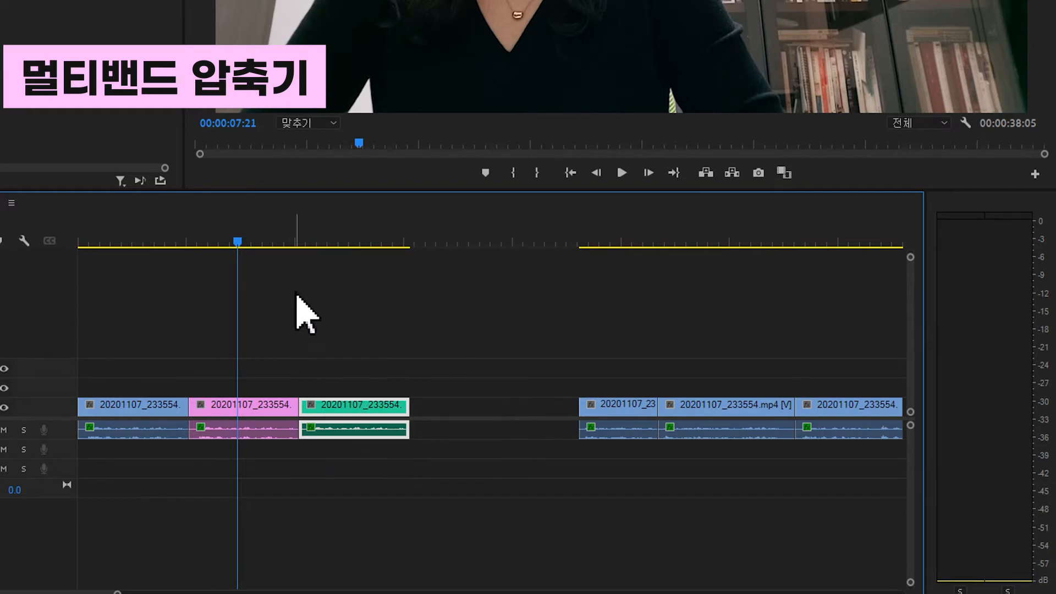
Play from the start of the pink clip through the green clip to compare their audio levels.
drag(238, 245, 189, 256)
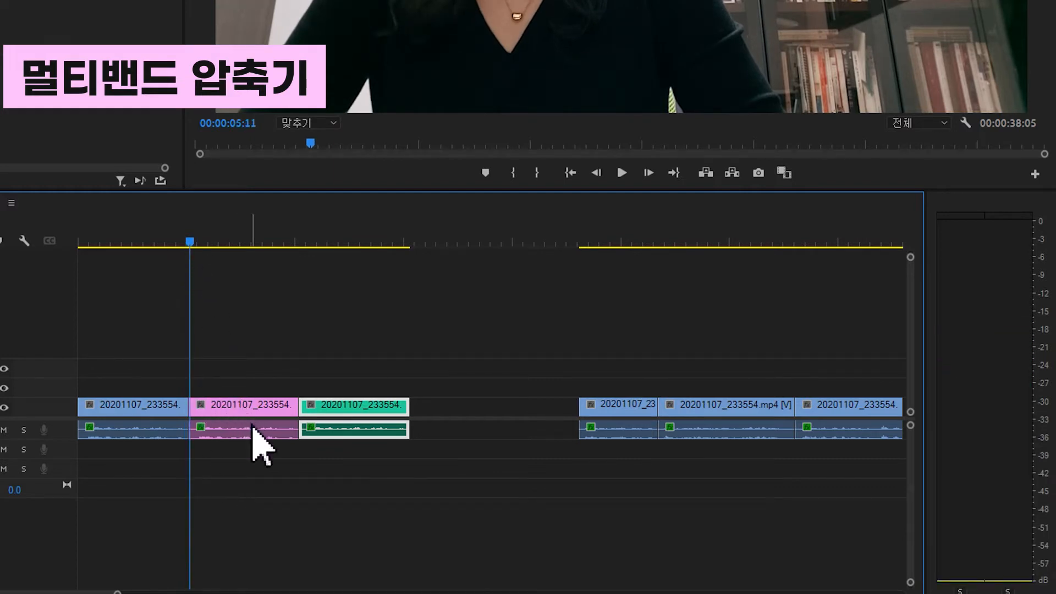
key(space)
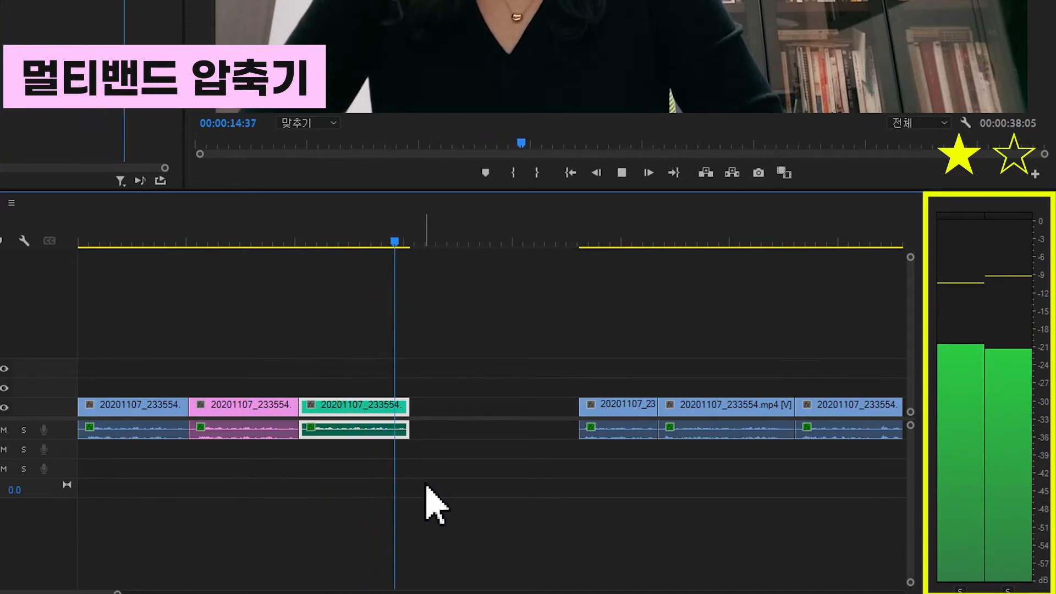
key(space)
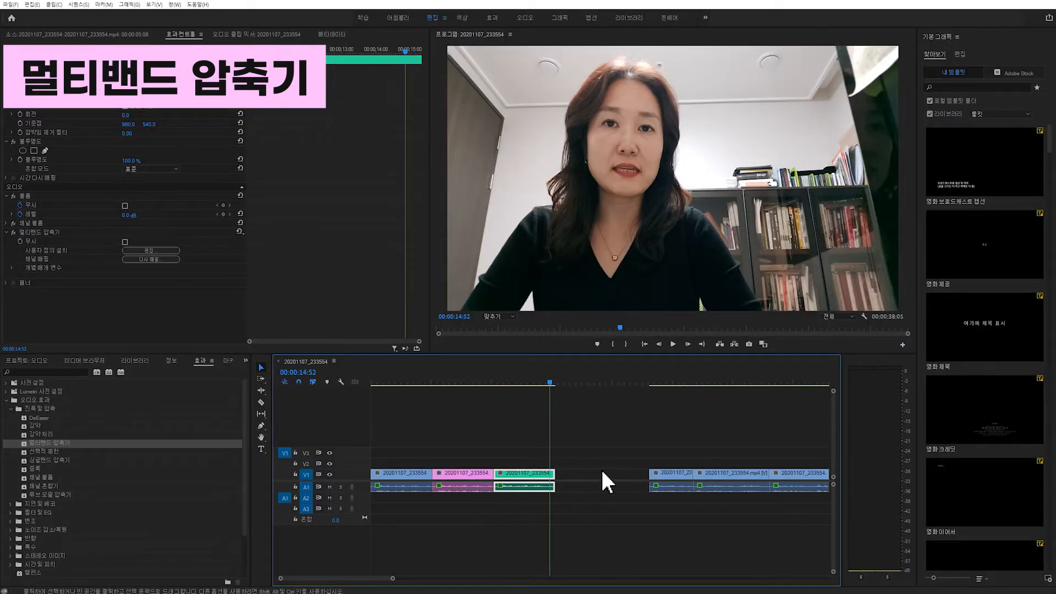
drag(631, 441, 820, 491)
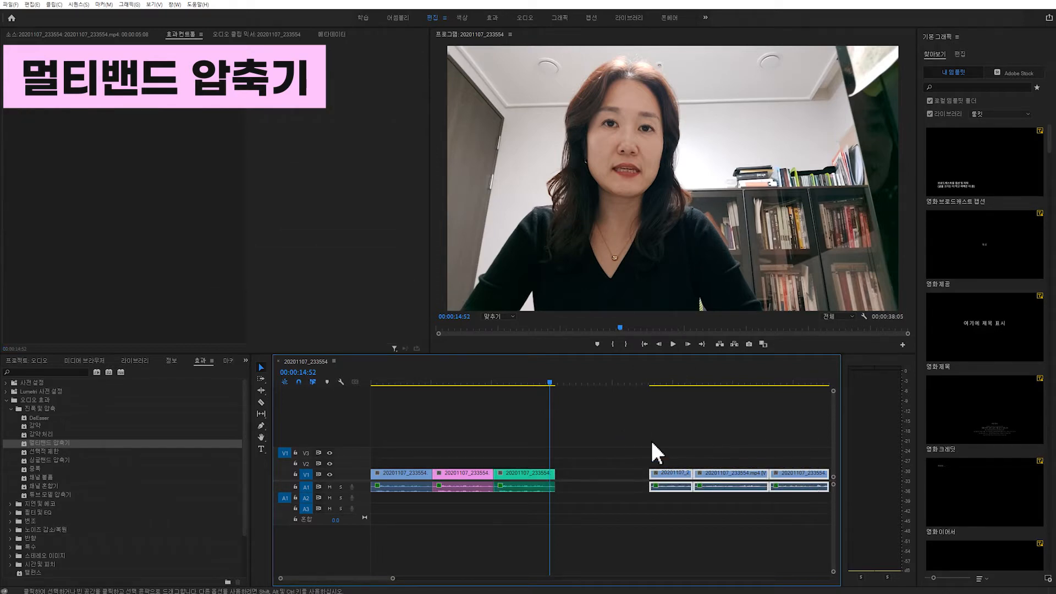
drag(640, 439, 774, 501)
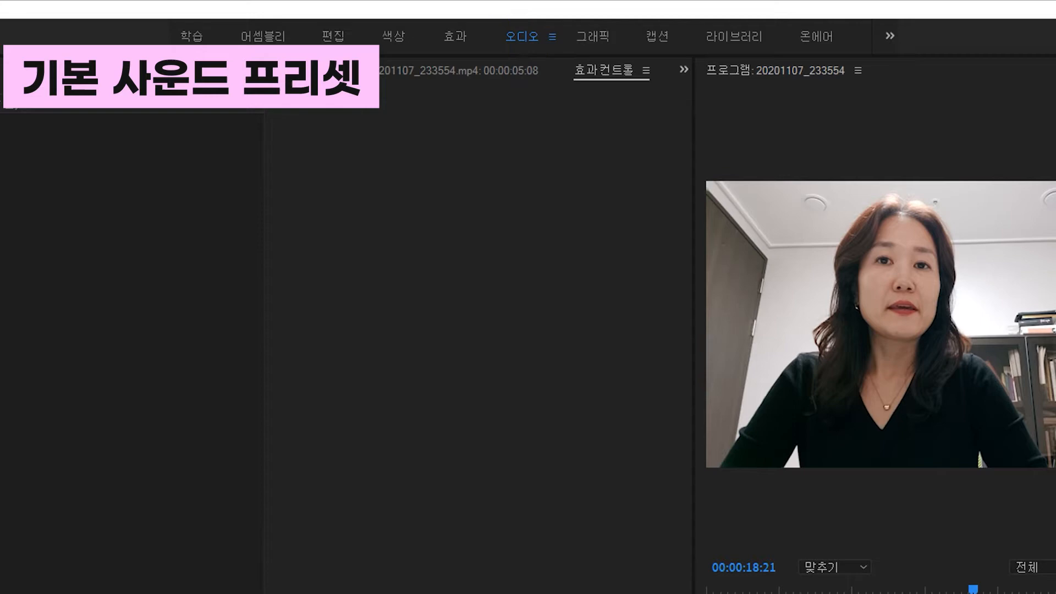
Display the 기본 사운드 (Essential Sound) panel and select the original first clip on the timeline.
click(174, 4)
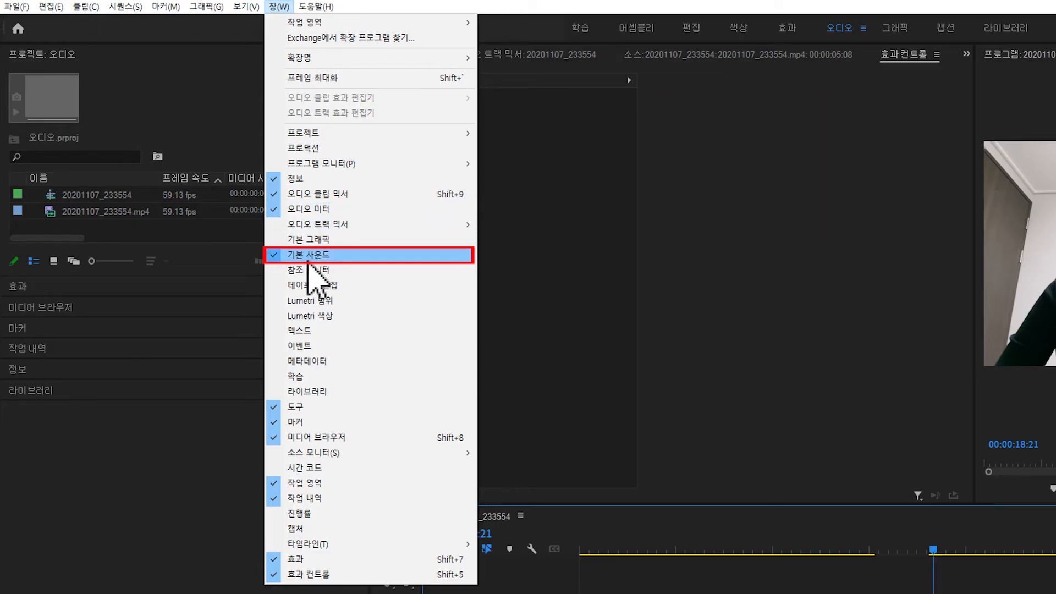
click(308, 257)
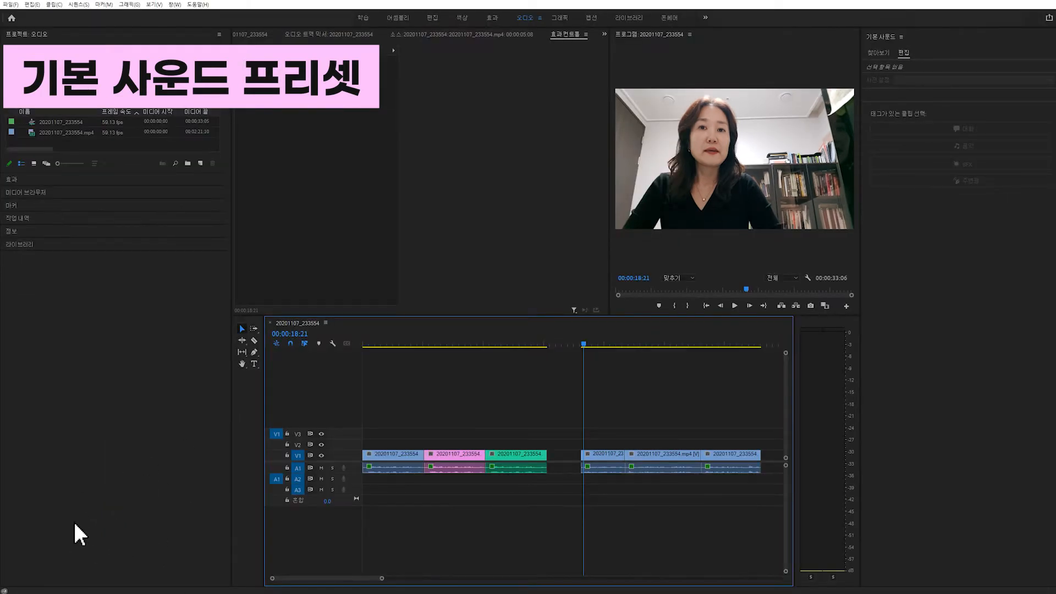
click(392, 468)
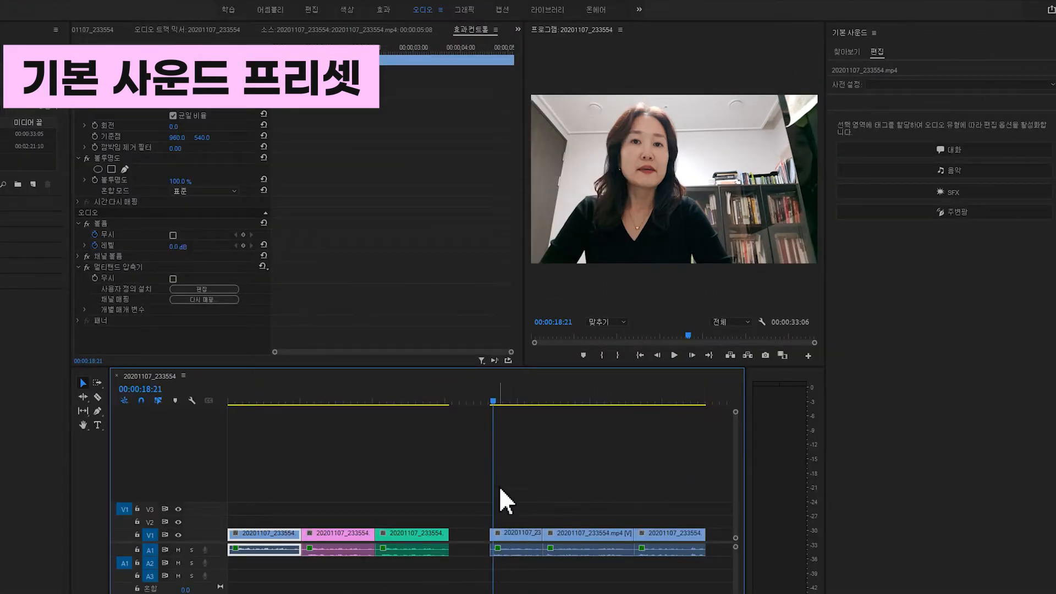
Tag the three blue clips at the end of the timeline as 대화 and set their preset to 균형 맞춤된 여성 음성.
drag(499, 484, 691, 576)
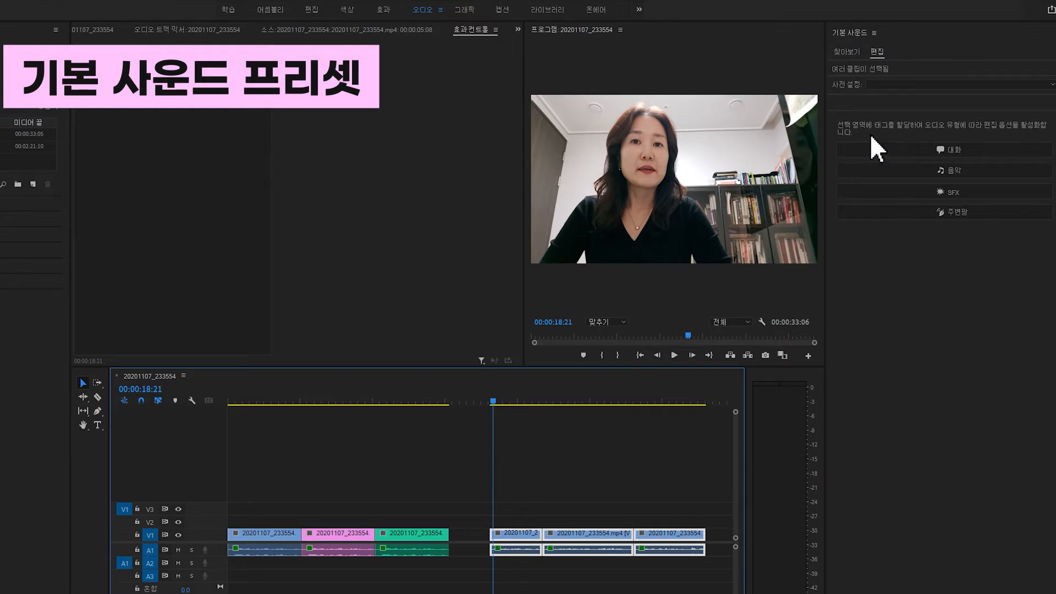
click(943, 146)
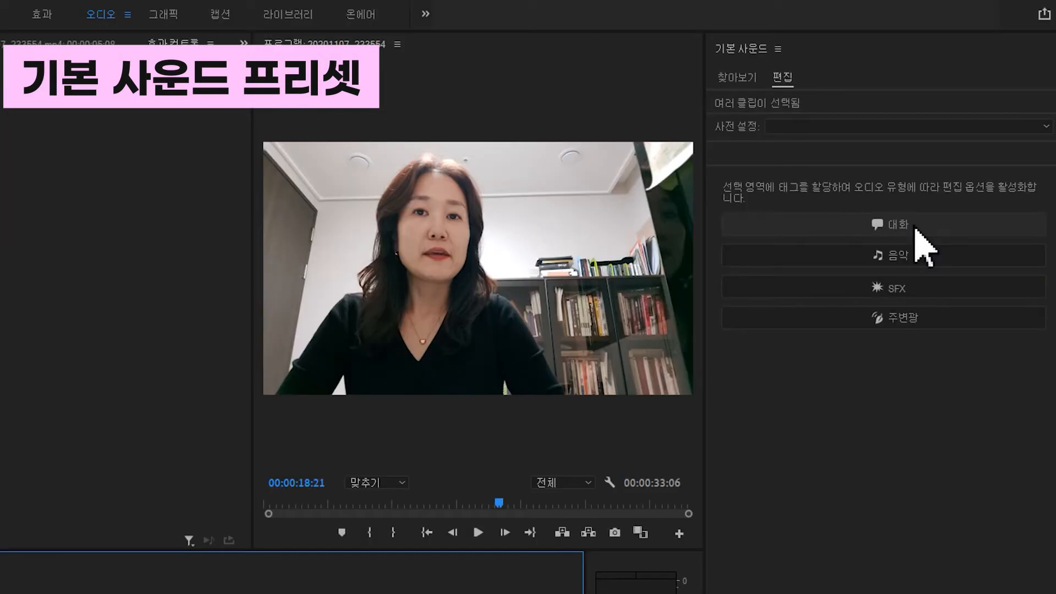
click(915, 226)
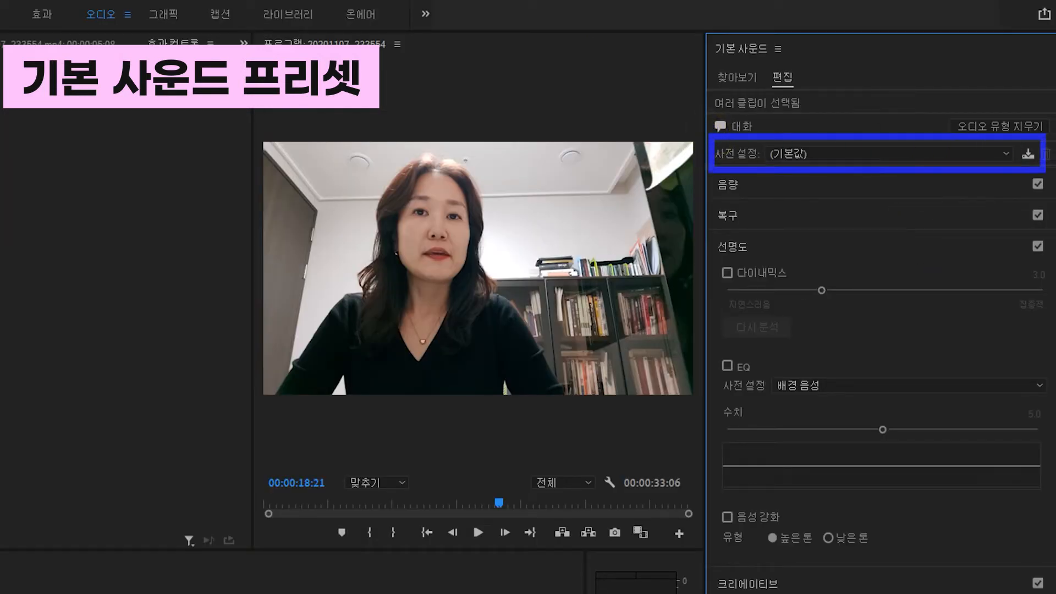
click(1003, 154)
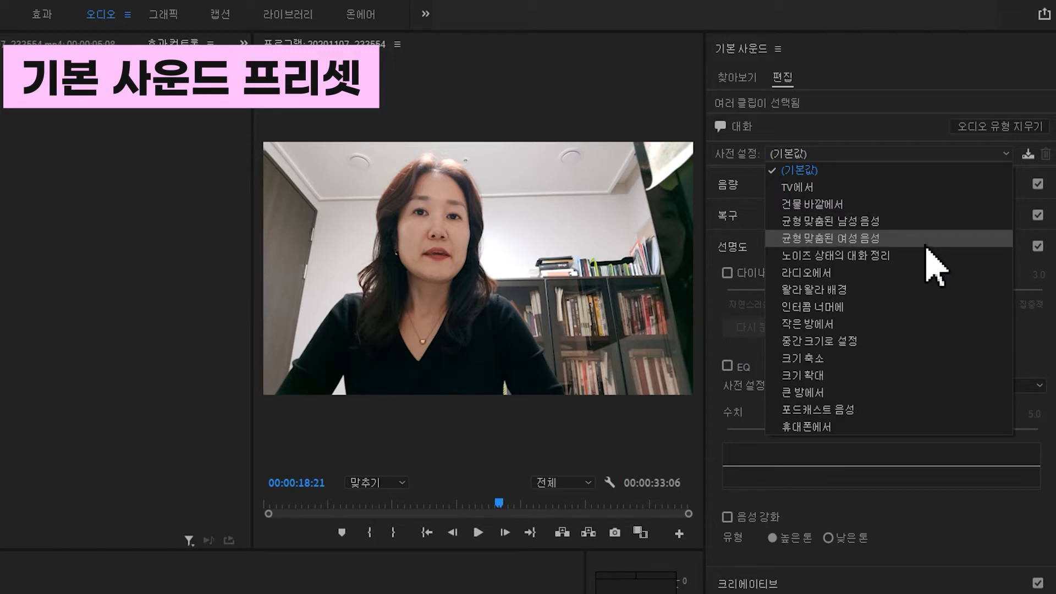
click(881, 238)
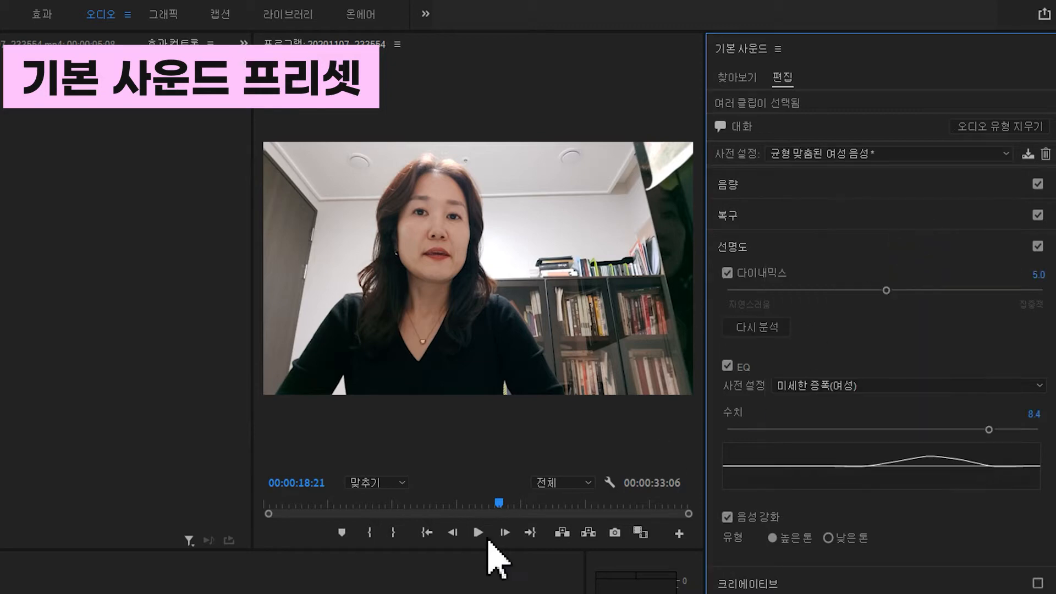
Play back the three dialogue-tagged clips to check their audio level, and view the preset options.
click(478, 533)
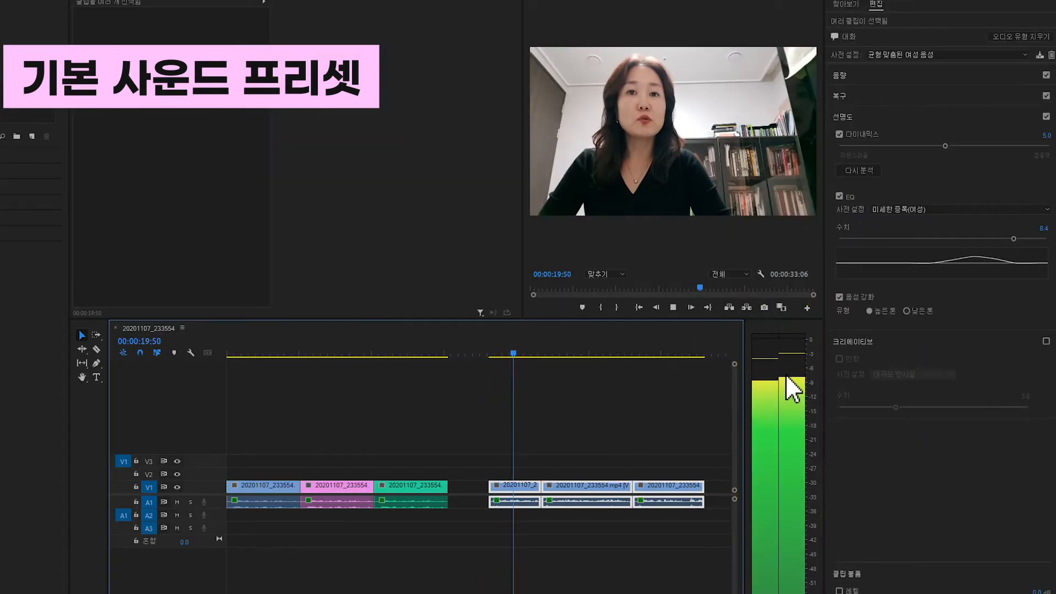
key(space)
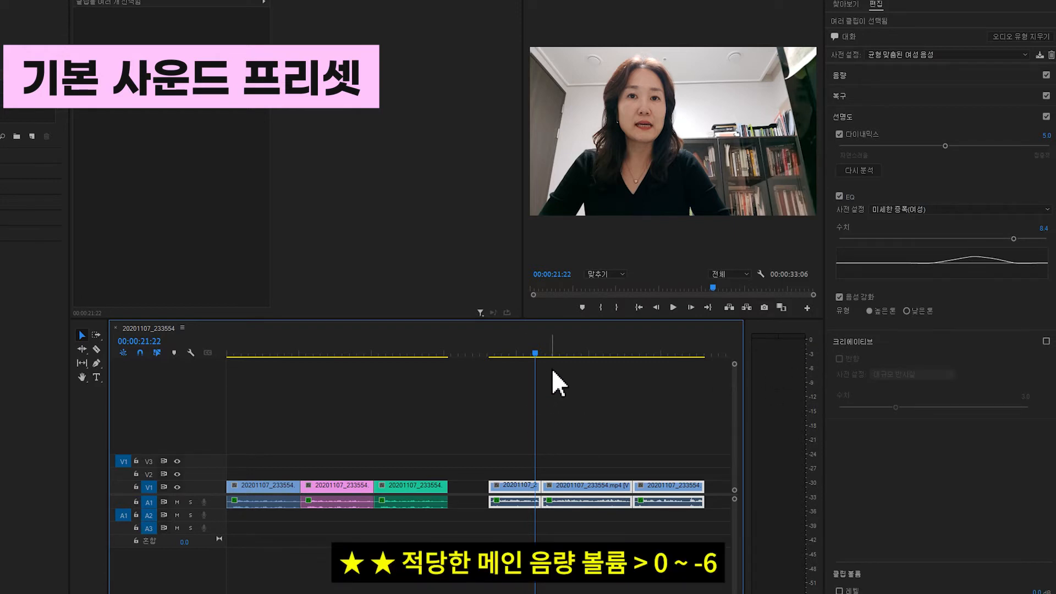
key(space)
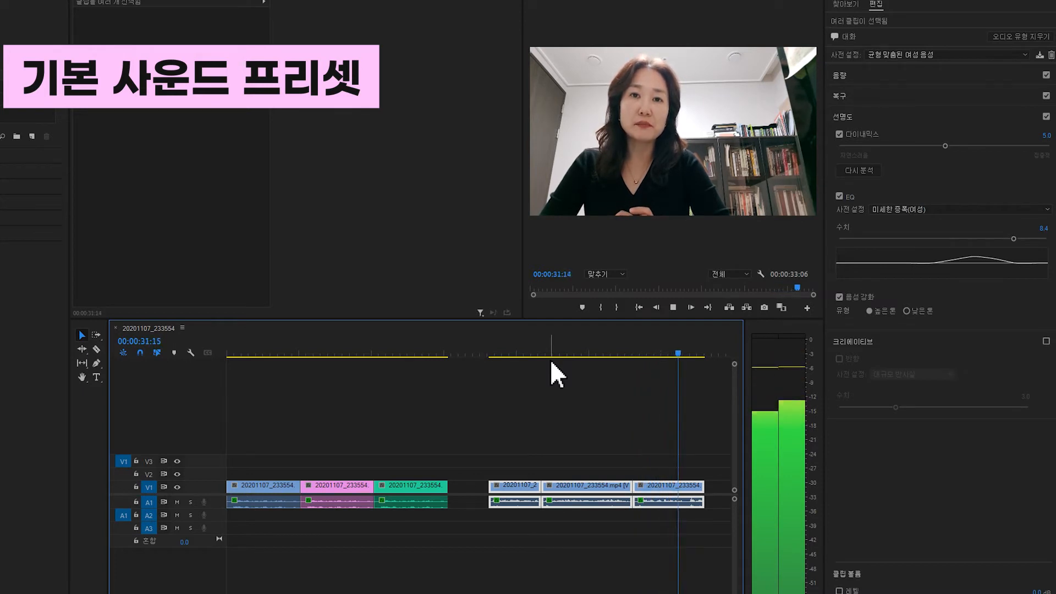
key(space)
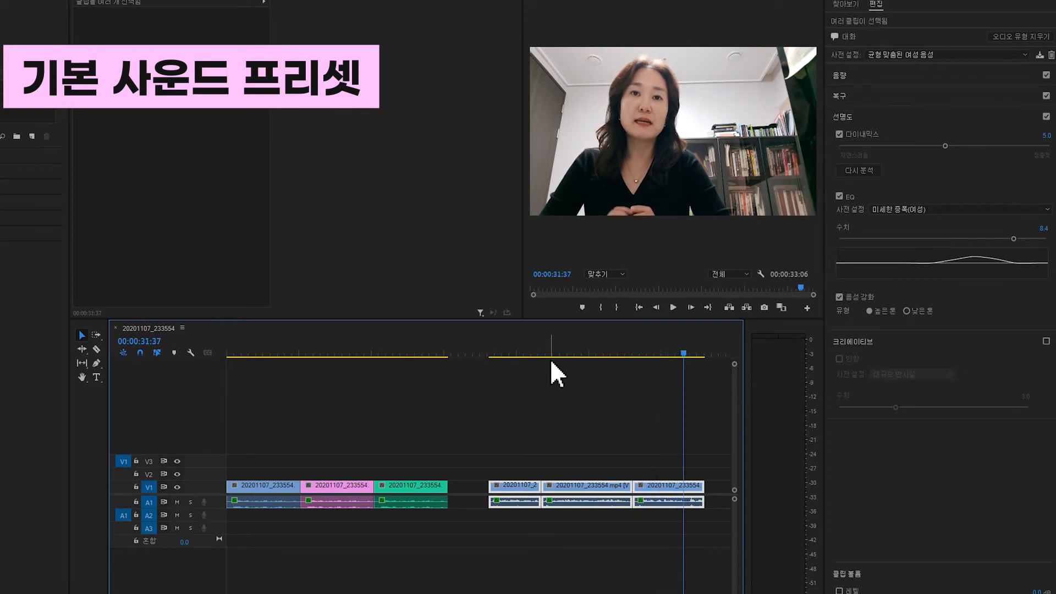
click(985, 55)
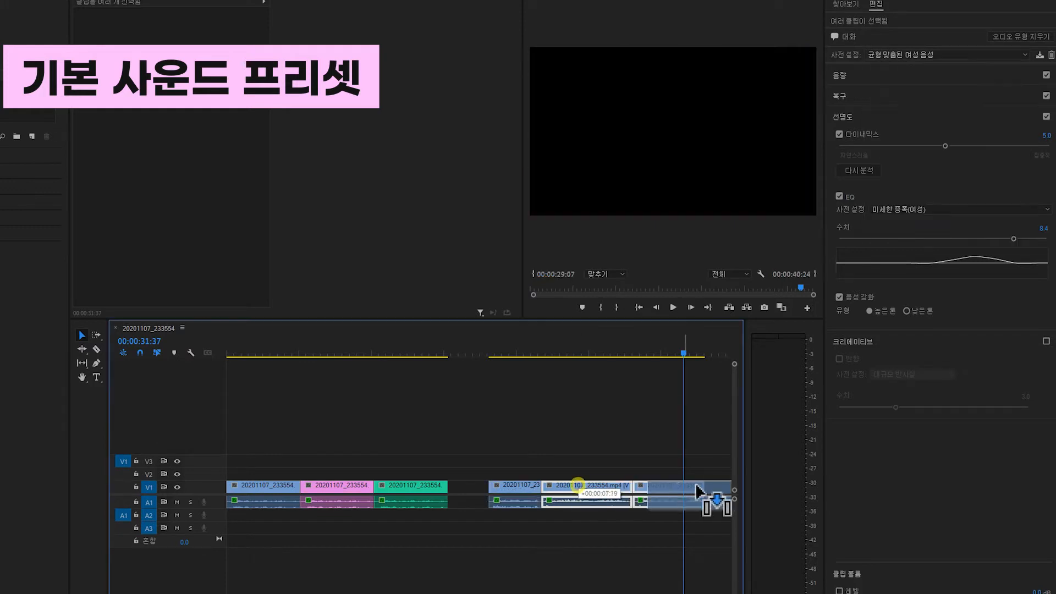
Change the label colour of the first dialogue-tagged clip after the gap to rose.
click(523, 498)
right_click(522, 490)
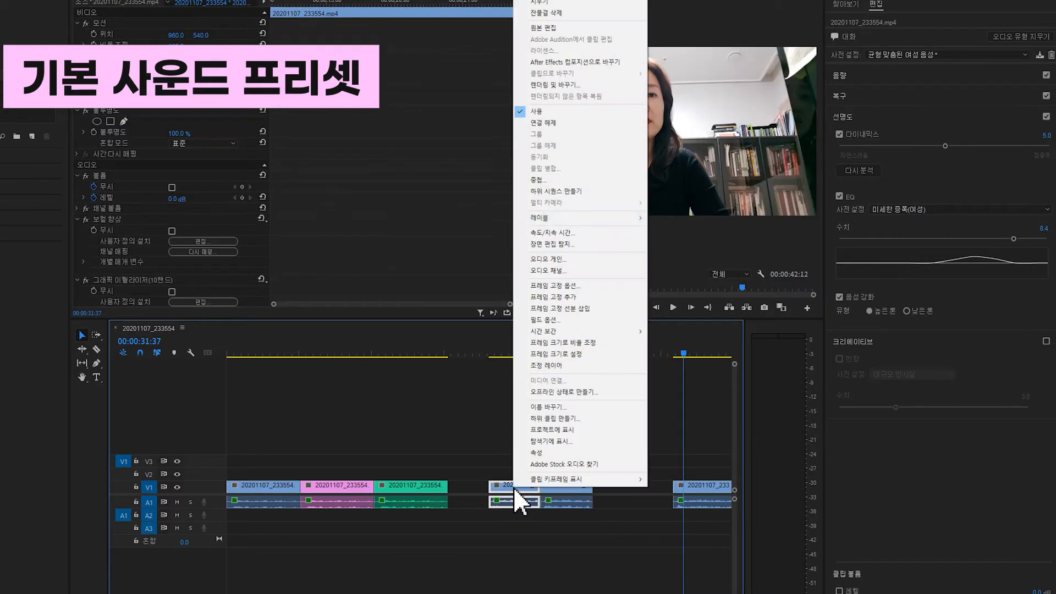
mouse_move(676, 220)
click(679, 299)
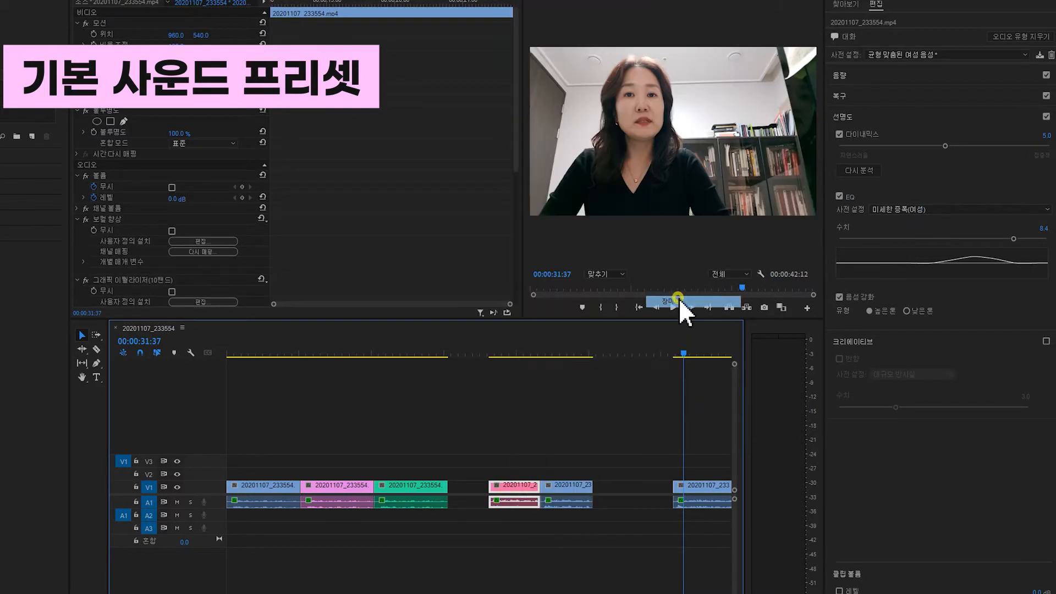
Set the dialogue preset of the blue clip right after the rose clip to 균형 맞춤된 남성 음성.
click(576, 487)
click(572, 485)
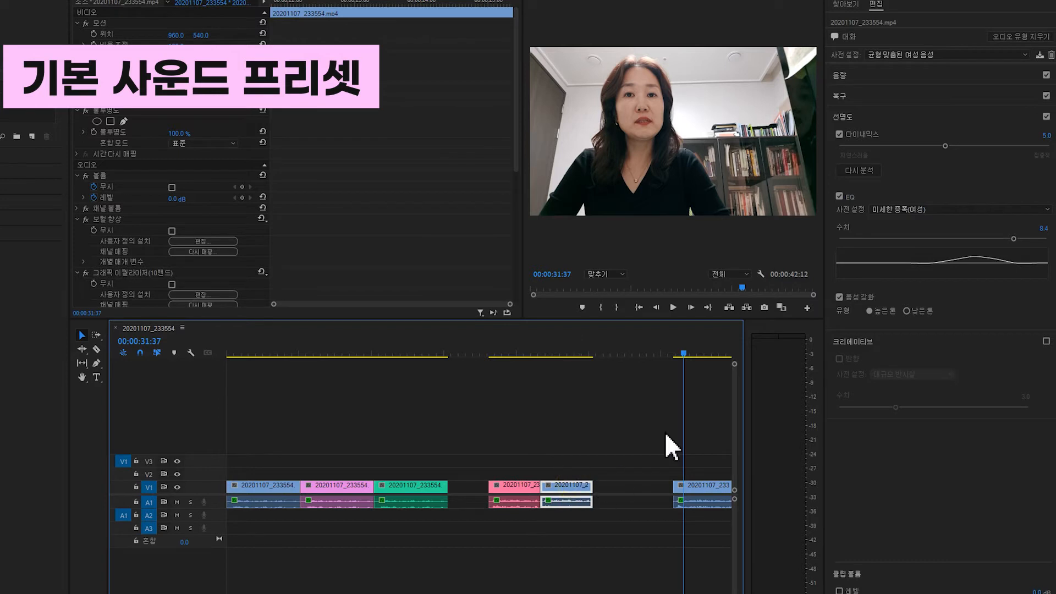
click(918, 54)
click(919, 71)
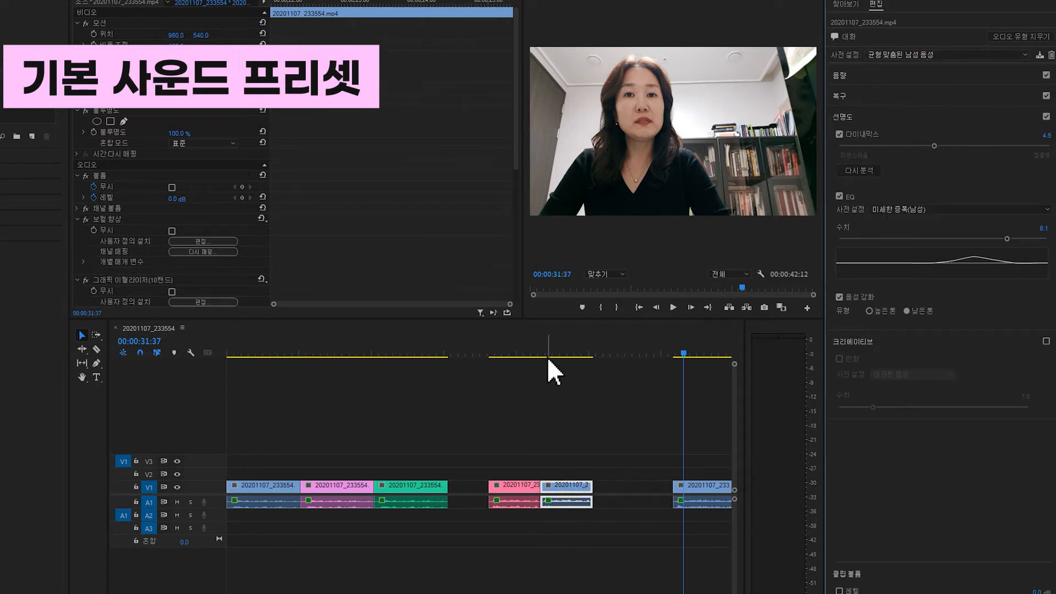
Play back the rose clip and the blue clip after it to compare the female and male voice presets.
click(493, 355)
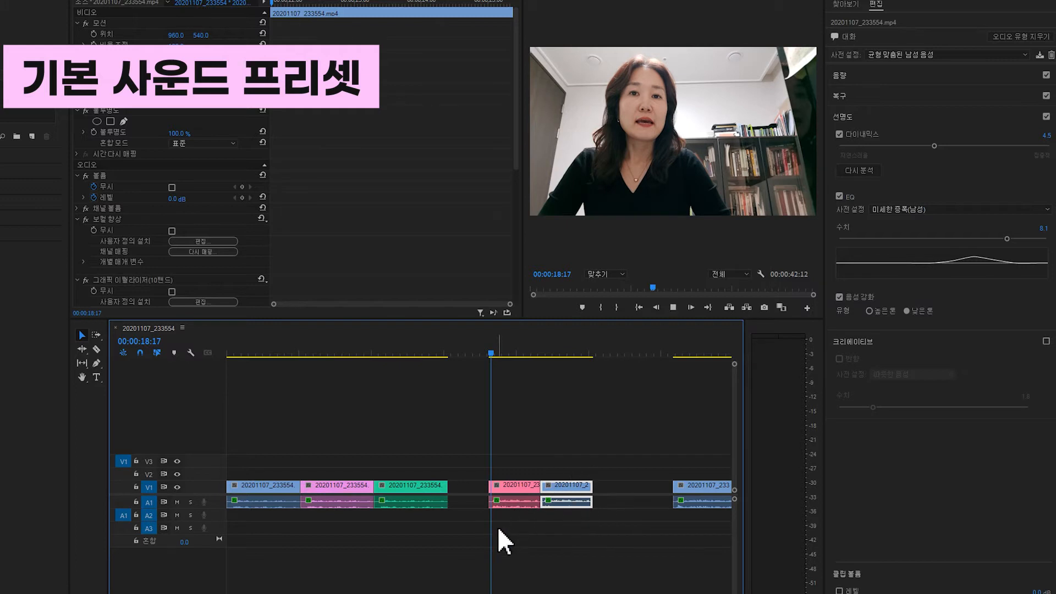
key(space)
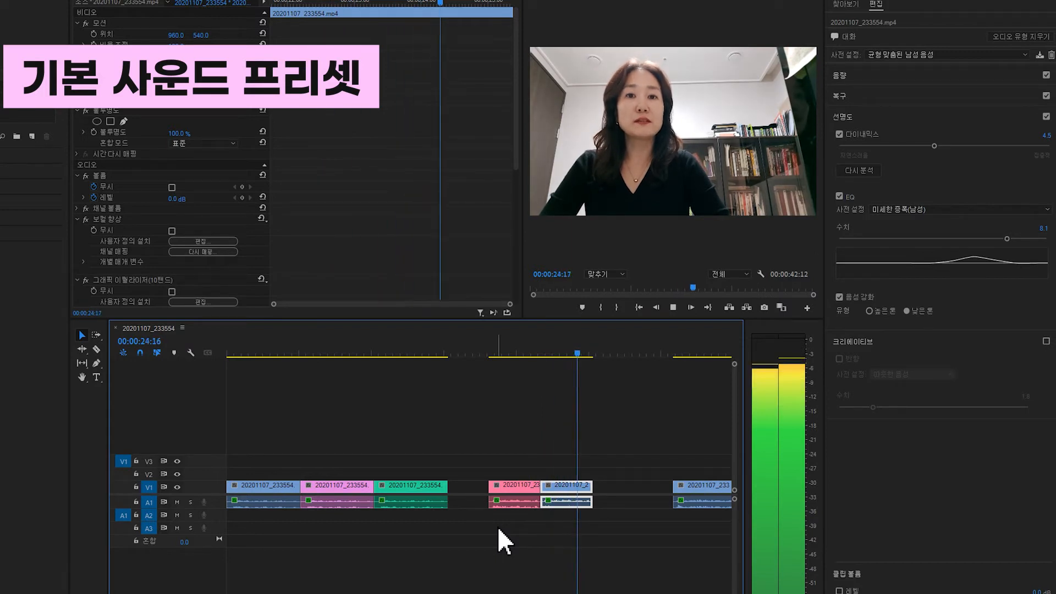
key(space)
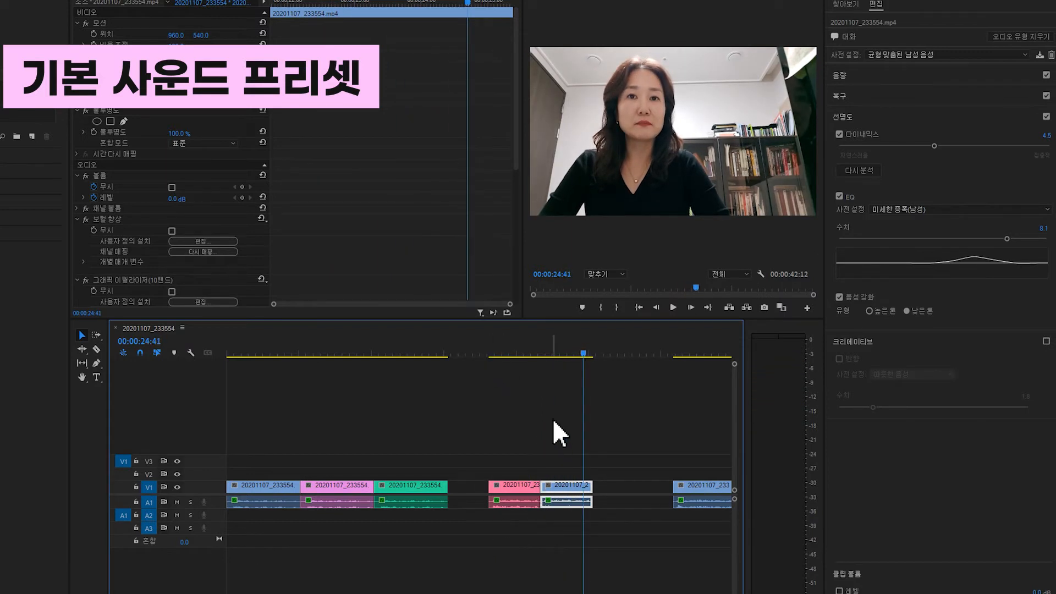
click(563, 355)
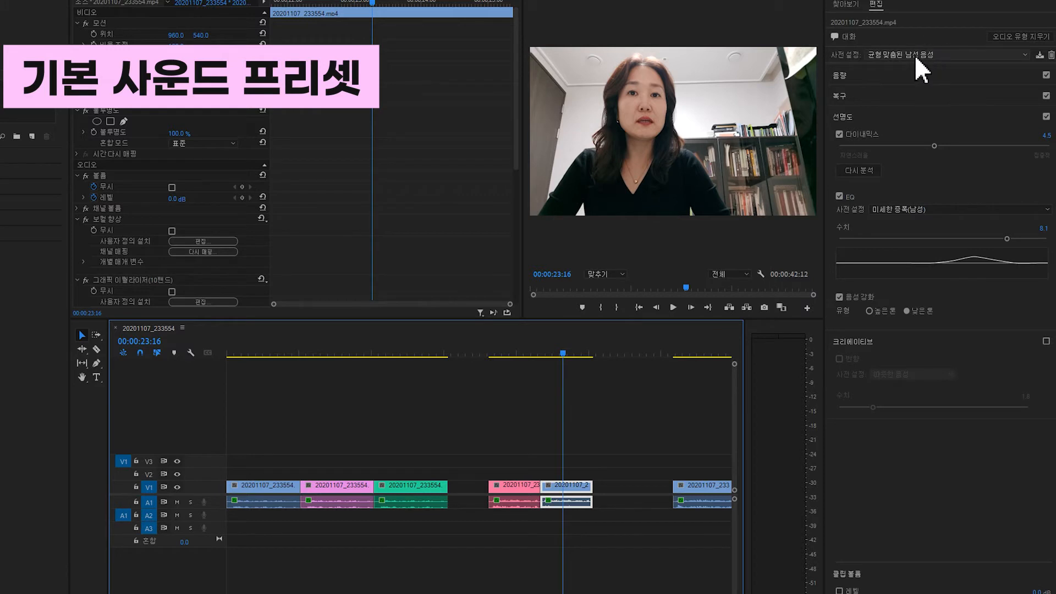
Auto-match the loudness of the four blue dialogue clips at the timeline's end and choose their 균형 맞춤된 여성 음성 preset.
click(865, 76)
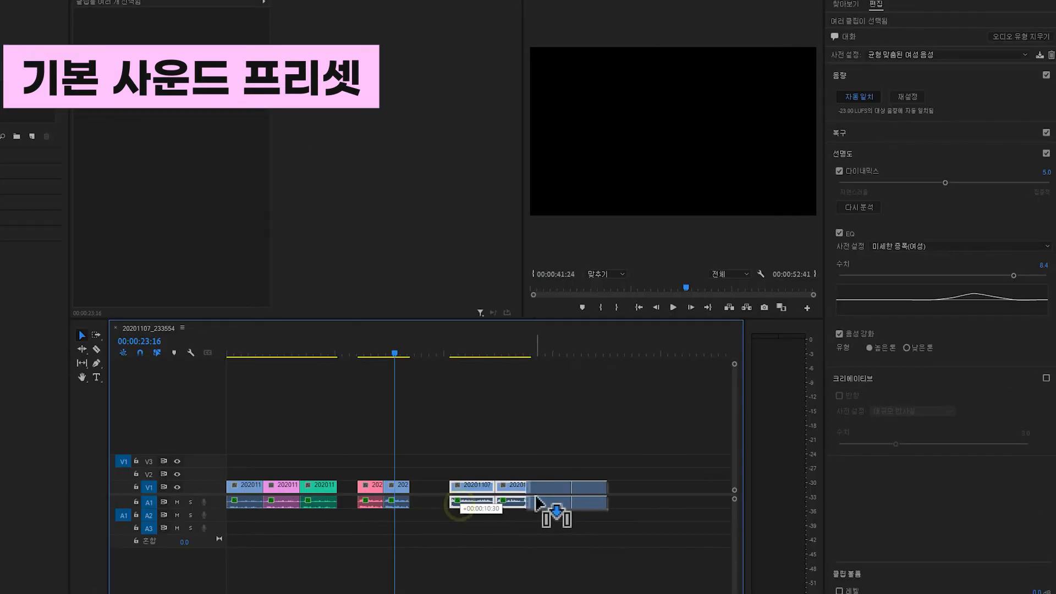
drag(614, 510, 440, 513)
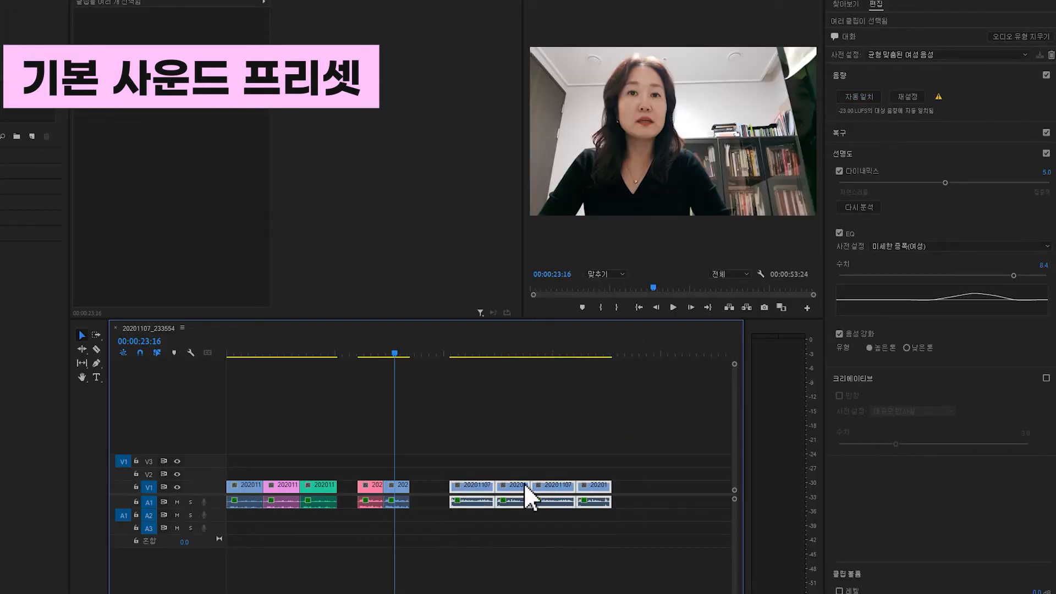
click(865, 98)
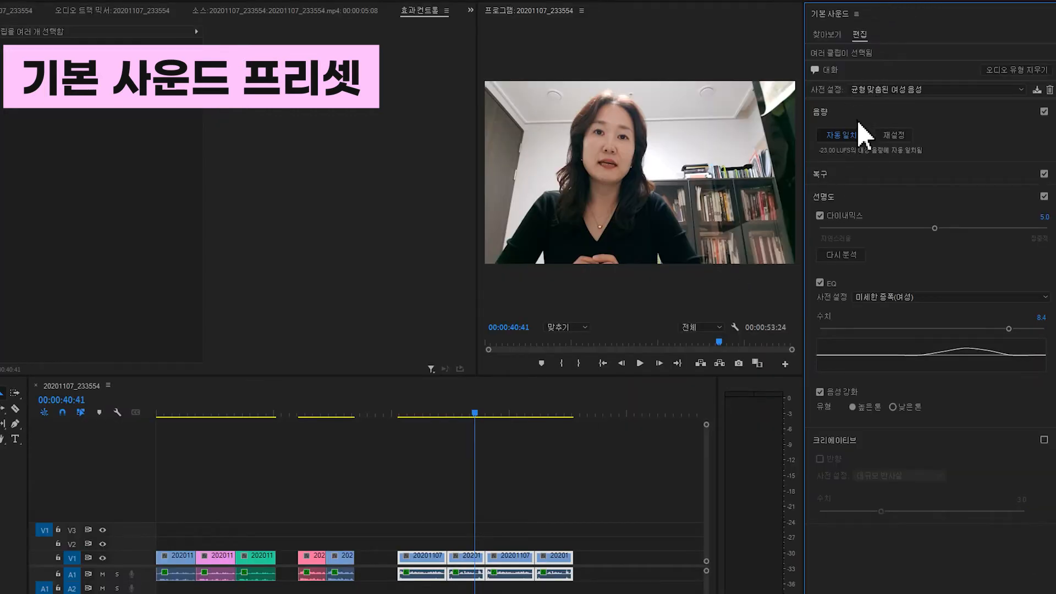
drag(413, 507, 685, 591)
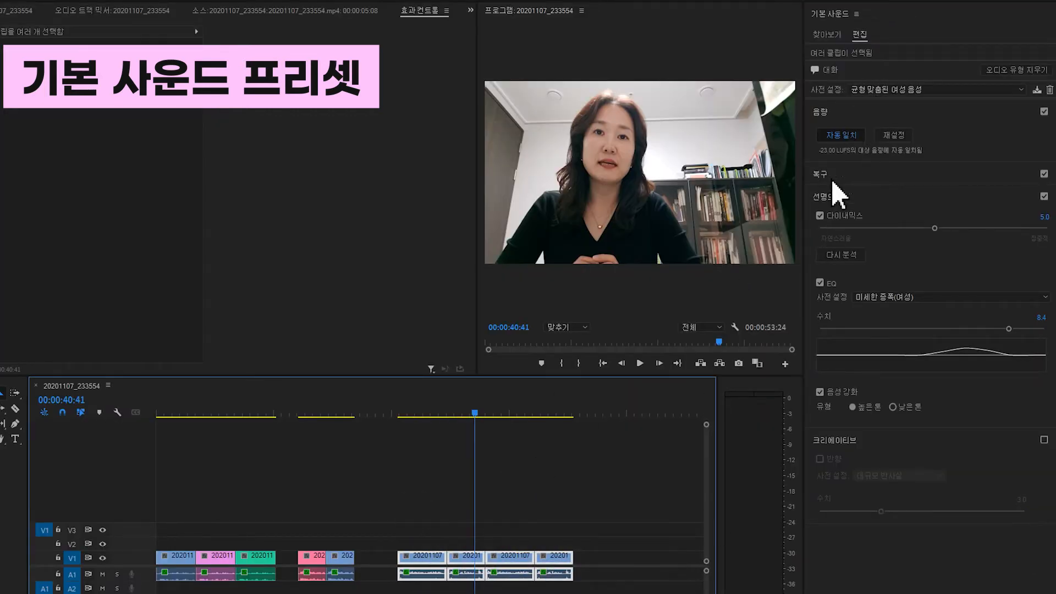
click(879, 90)
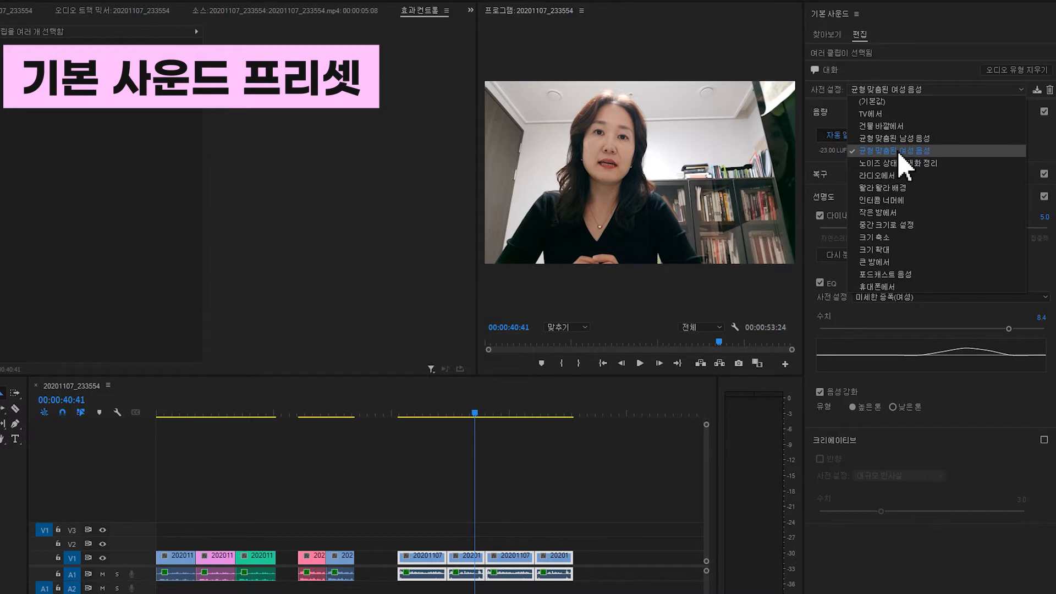
click(899, 152)
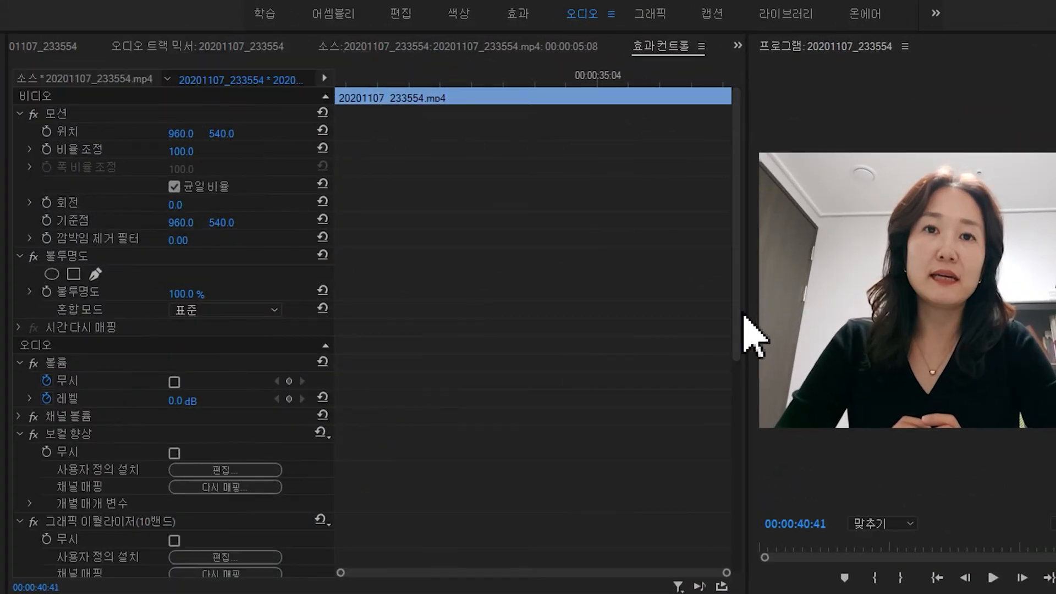
Examine the audio effects the dialogue preset applies to the clip, expanding its 채널 볼륨 settings.
drag(736, 316, 740, 464)
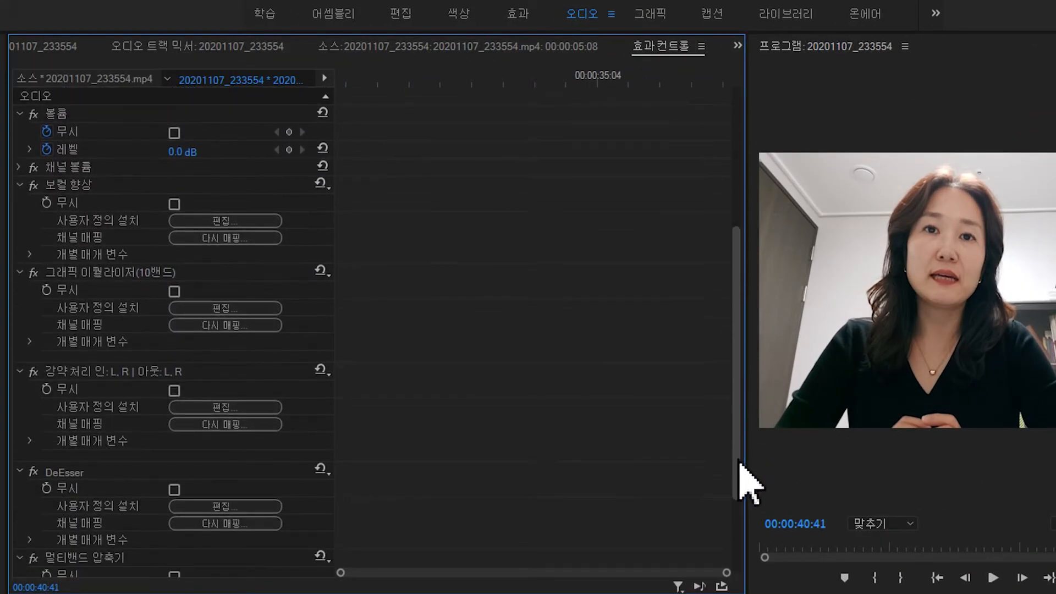
click(58, 171)
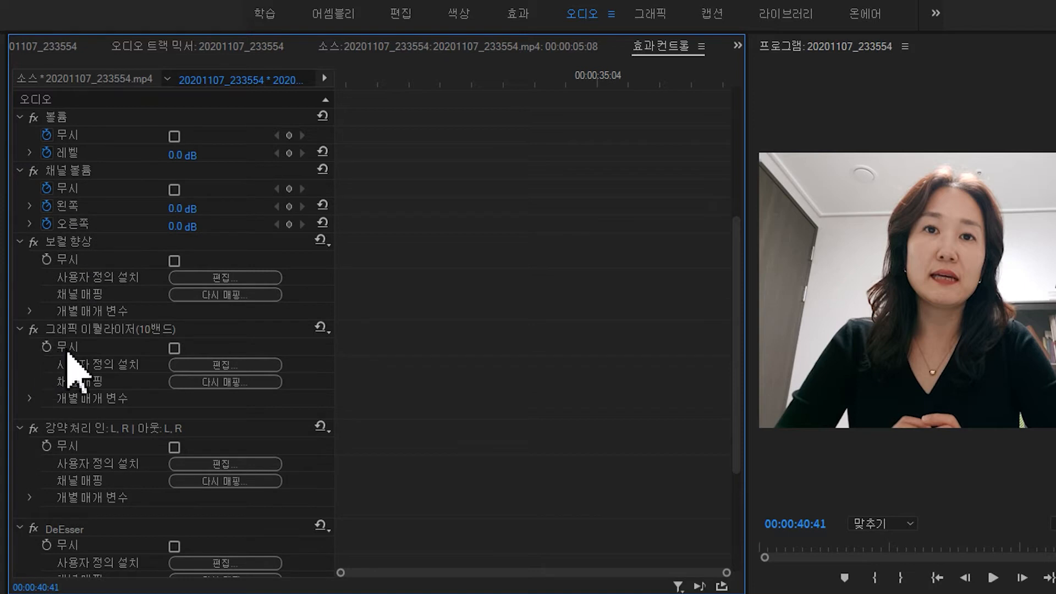
scroll(93, 479, down, 3)
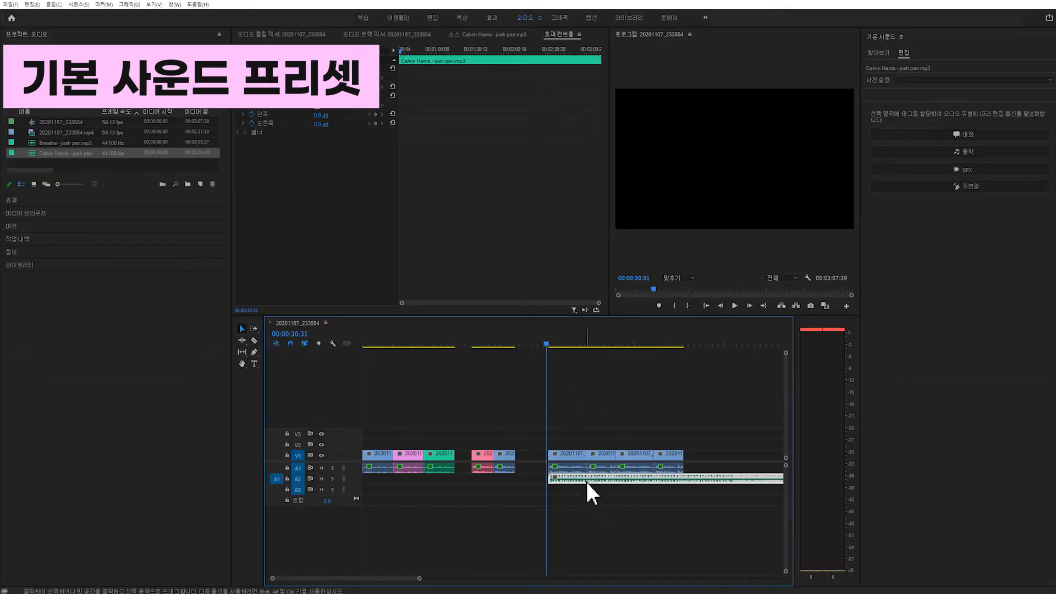
Play back the last group of dialogue clips with the background music on A2 to check the combined audio level.
key(space)
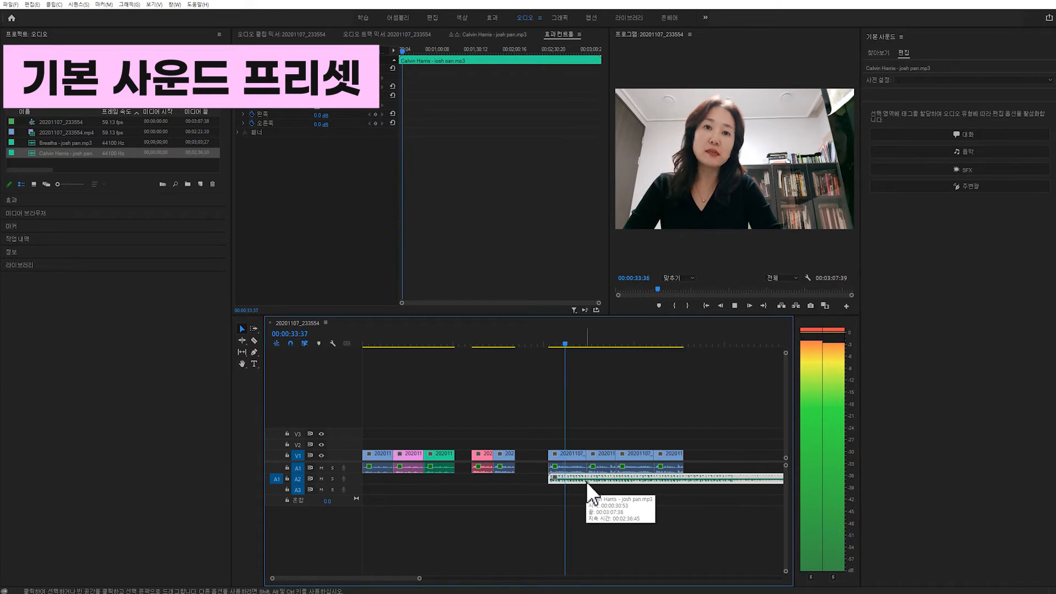
key(space)
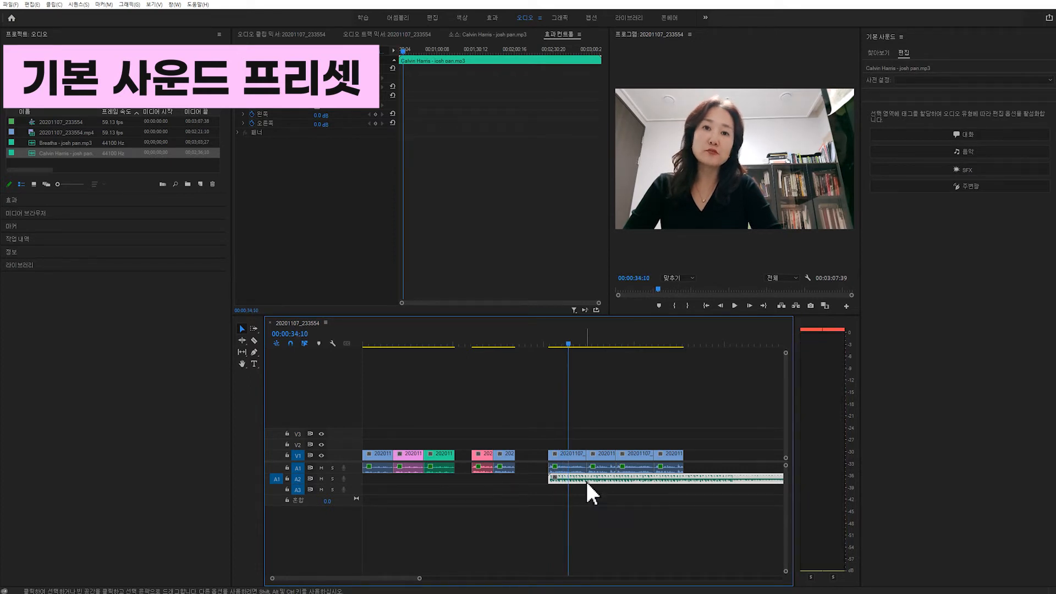
click(598, 494)
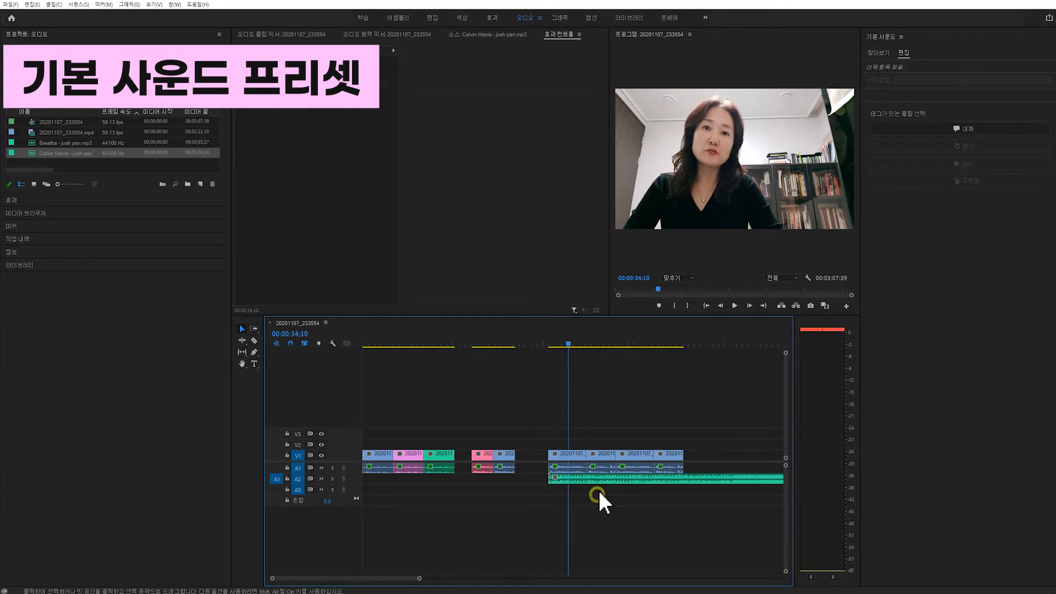
click(600, 479)
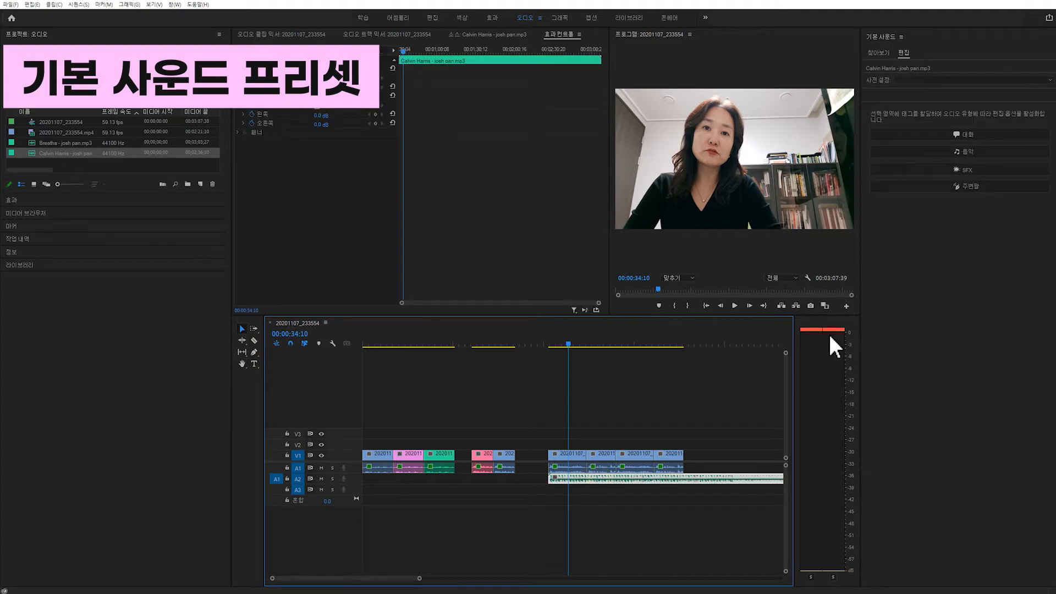
key(space)
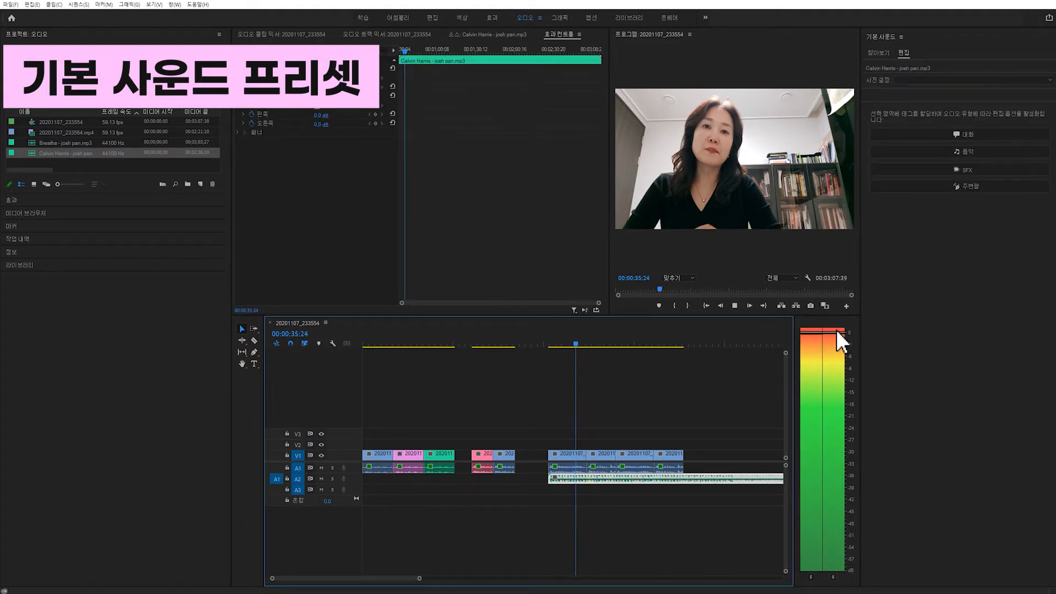
key(space)
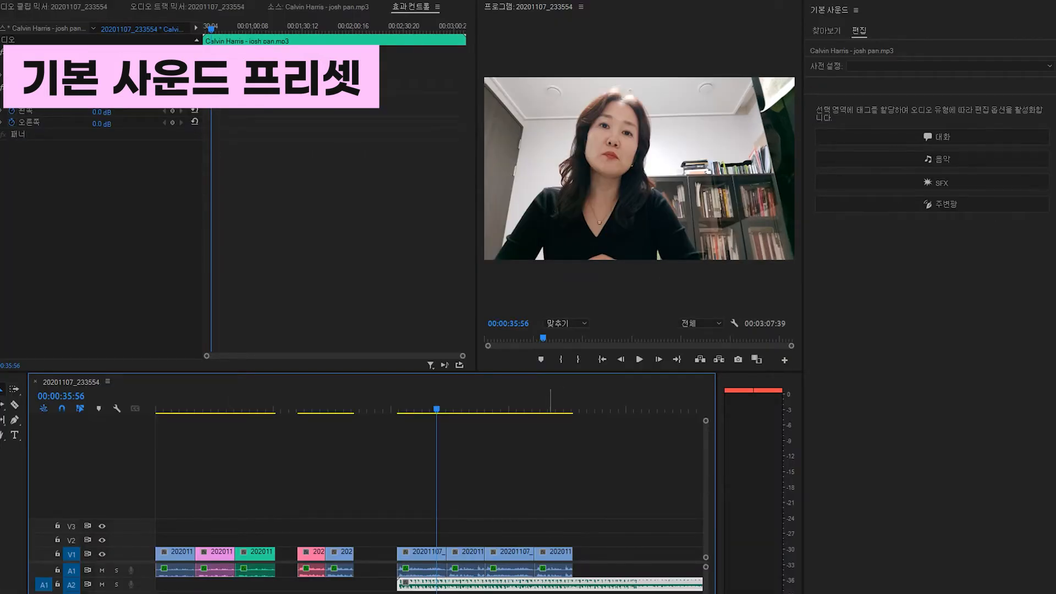
Tag the music clip on A2 as 음악 and set its preset to 균형 맞춤된 배경 음악.
click(549, 593)
click(520, 591)
click(959, 160)
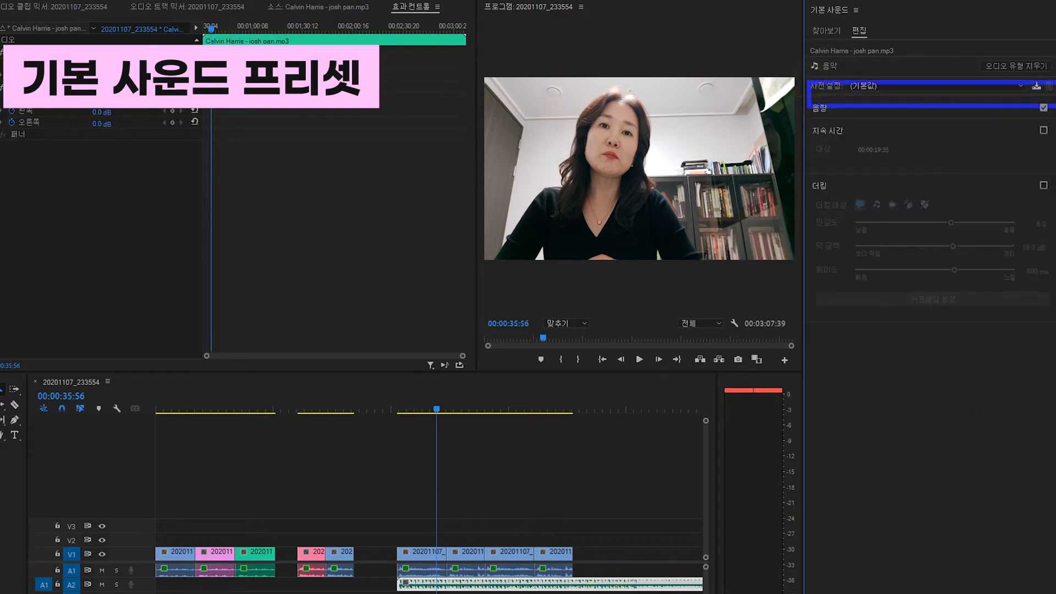
click(973, 86)
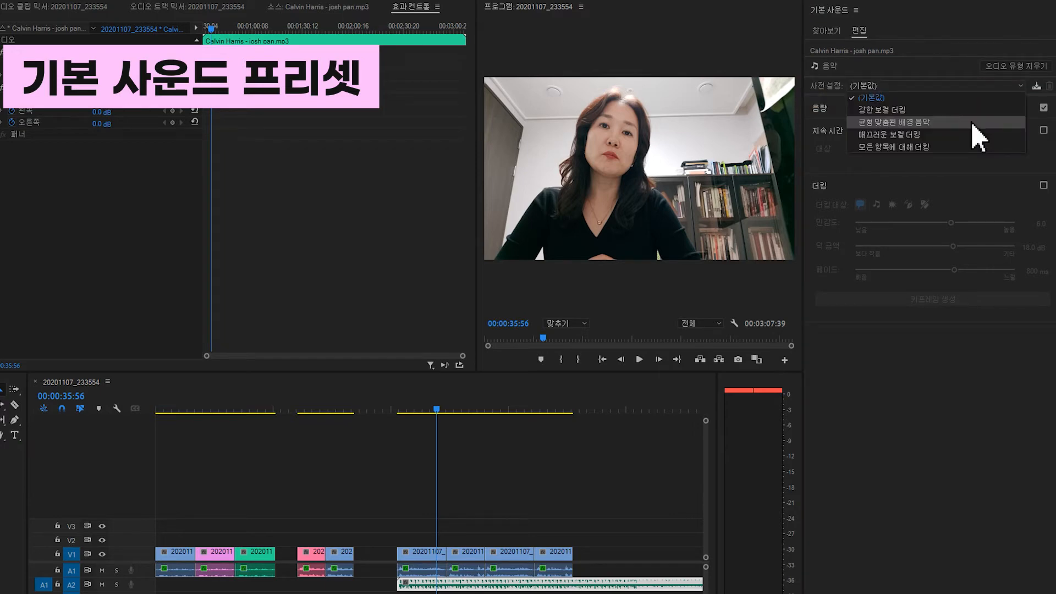
click(973, 123)
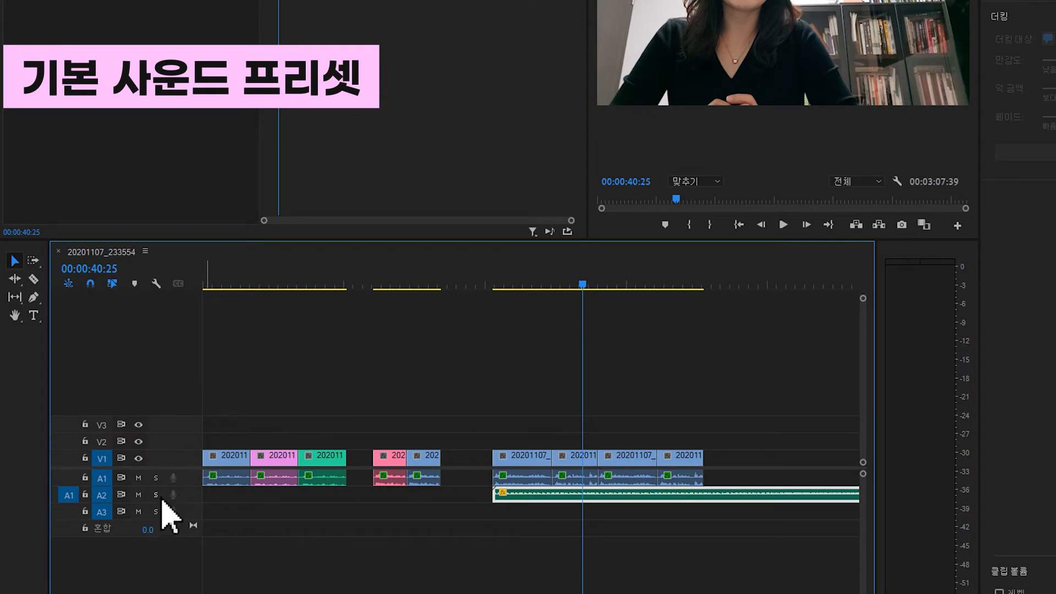
Solo audio track A2 and play back the background music on its own to check its level.
click(156, 495)
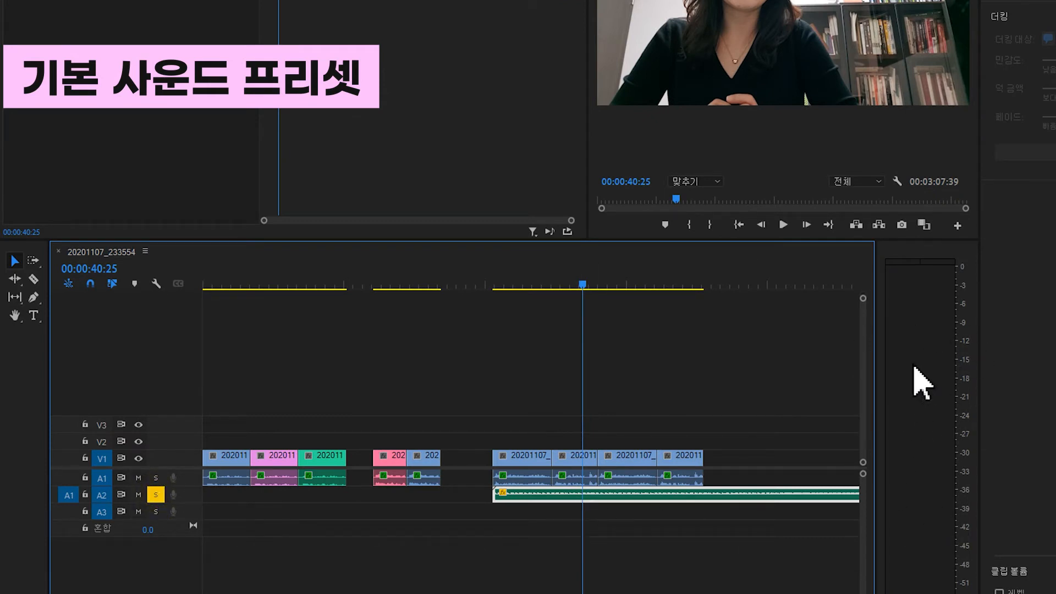
key(space)
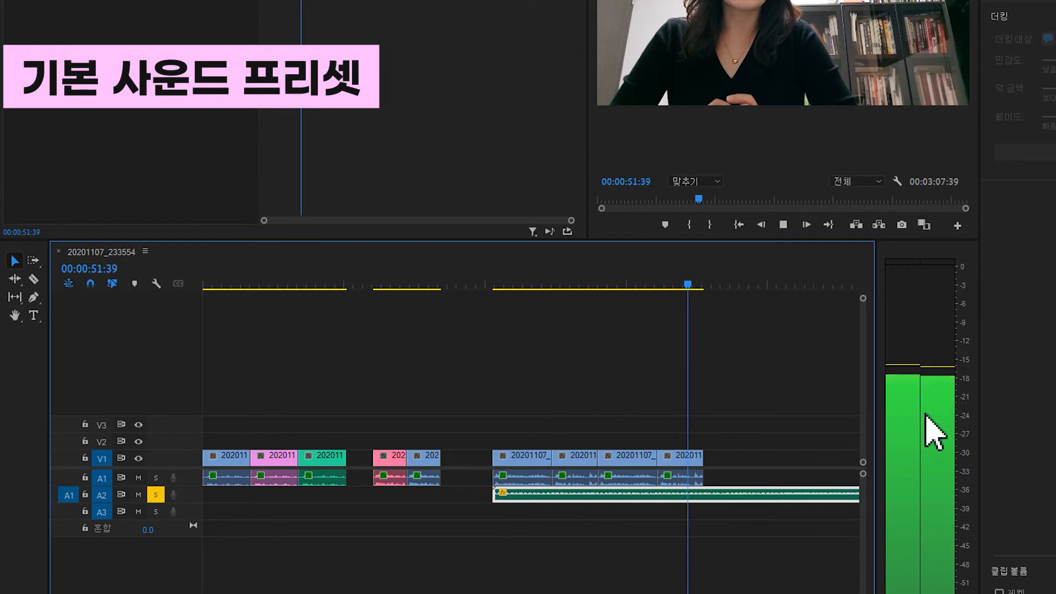
key(space)
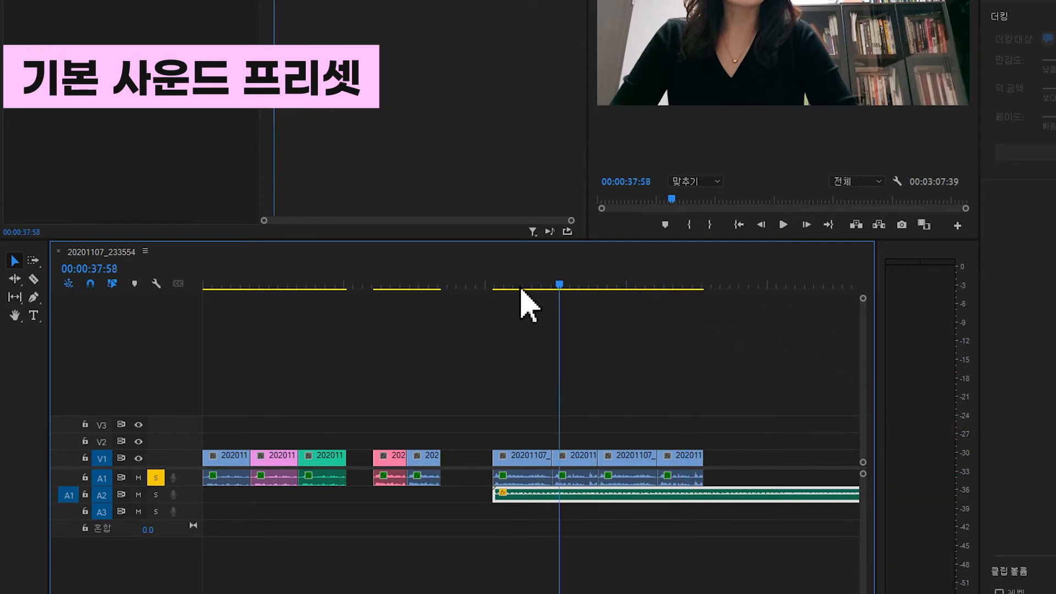
Play back the soloed dialogue track A1 from the start of the last clip group to check the voice level.
click(502, 285)
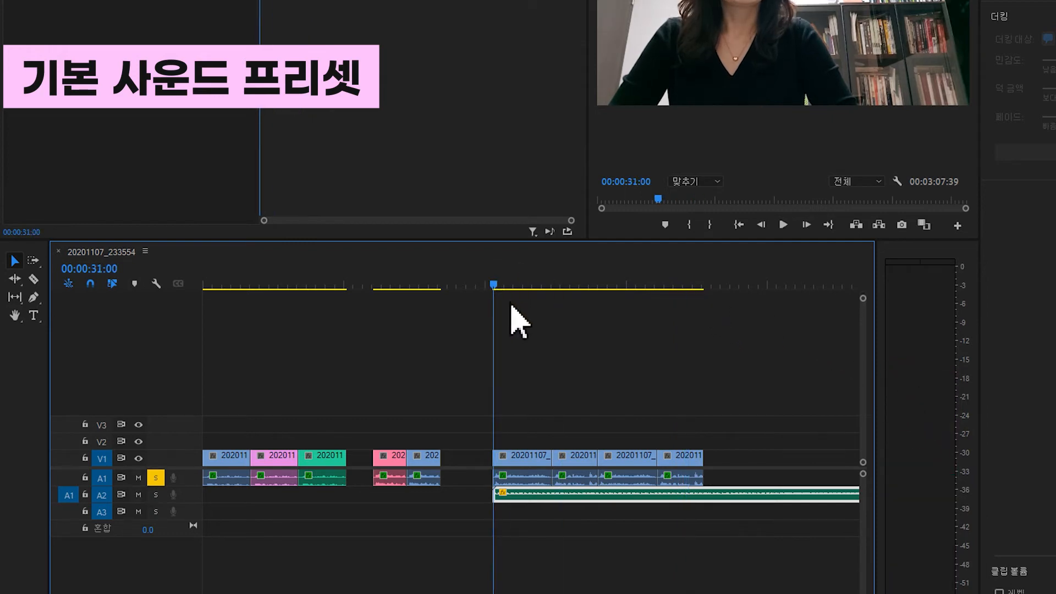
key(space)
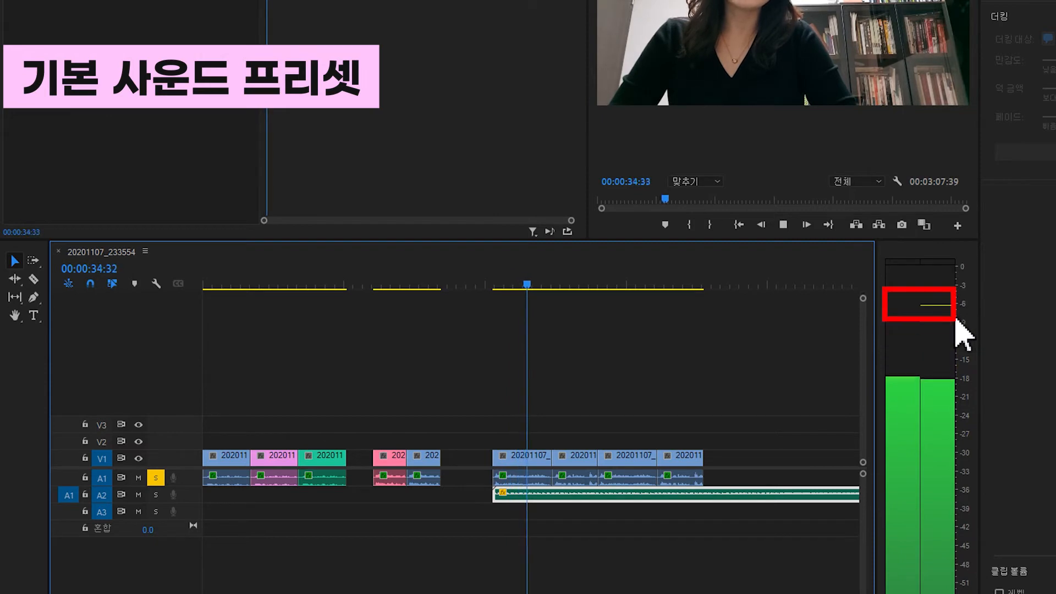
key(space)
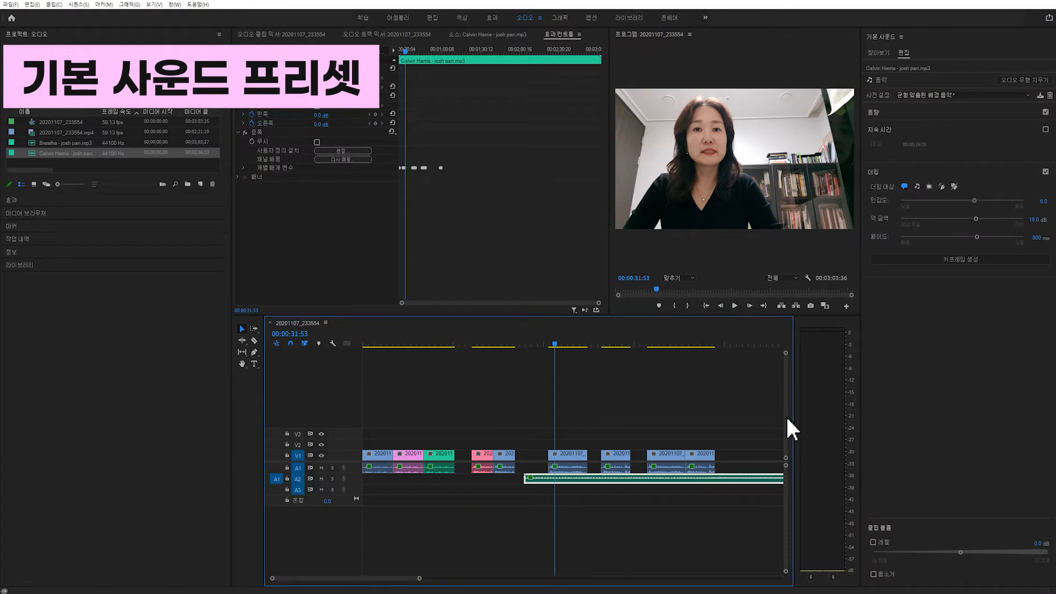
Reset the A2 music clip's preset to (기본값) and clear its audio type.
click(753, 439)
click(640, 481)
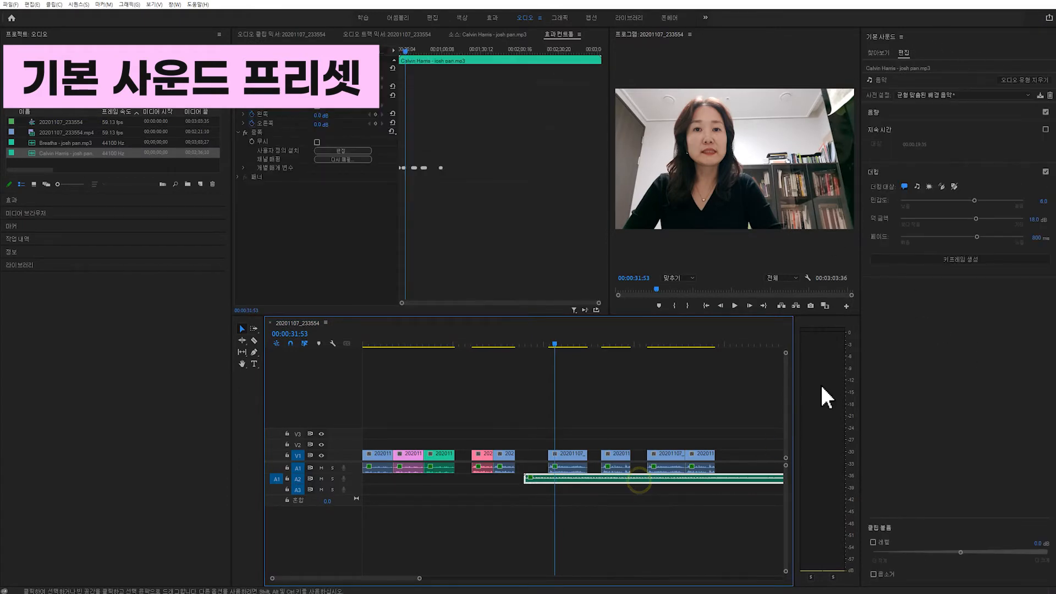
click(972, 91)
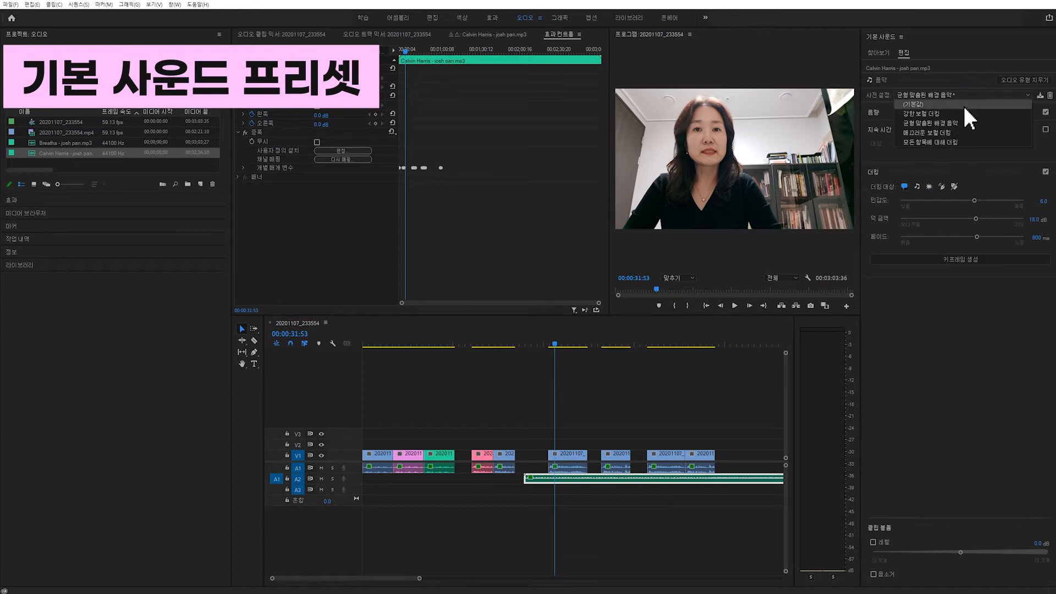
click(963, 106)
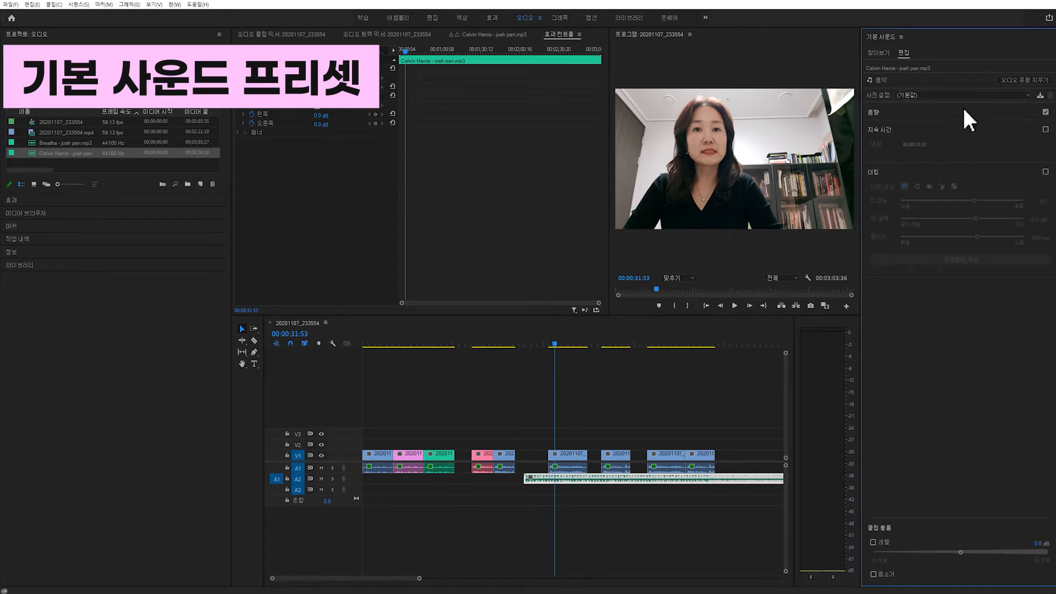
click(1035, 83)
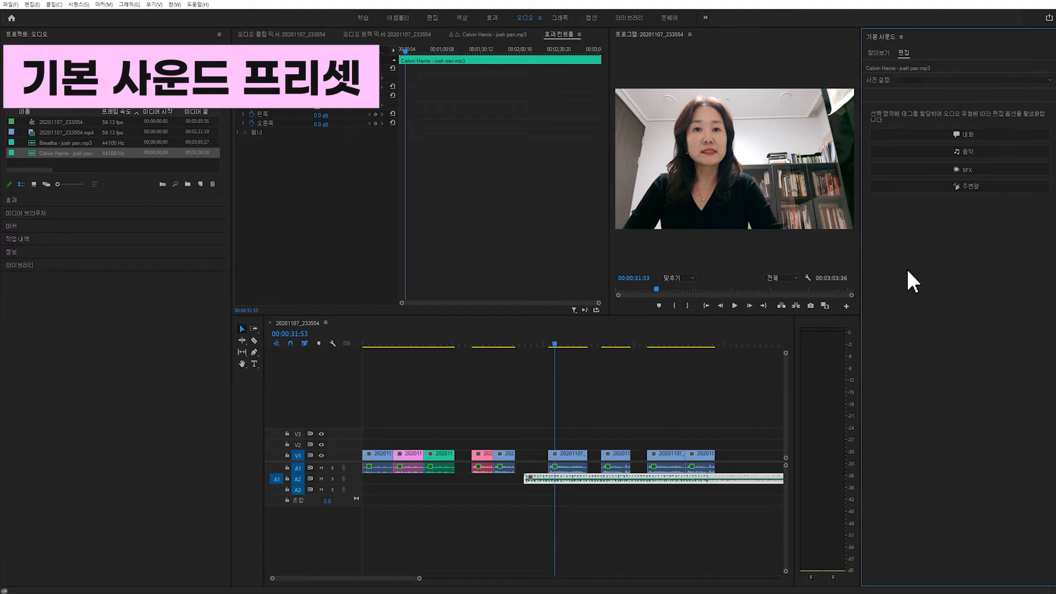
Reselect the untagged music clip on A2 and play it back with the dialogue to check the combined level.
click(759, 506)
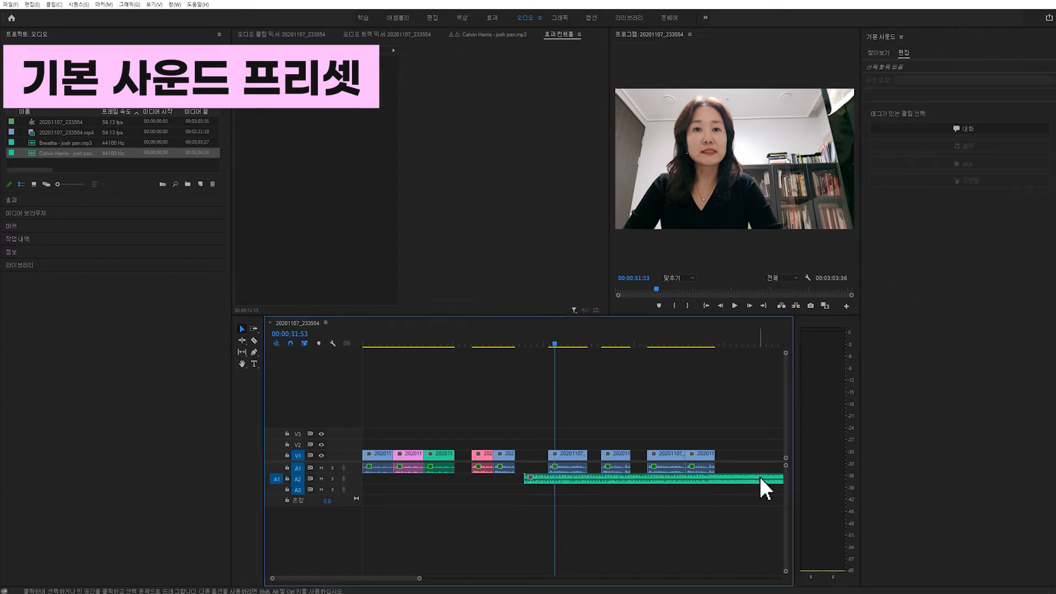
click(760, 477)
key(space)
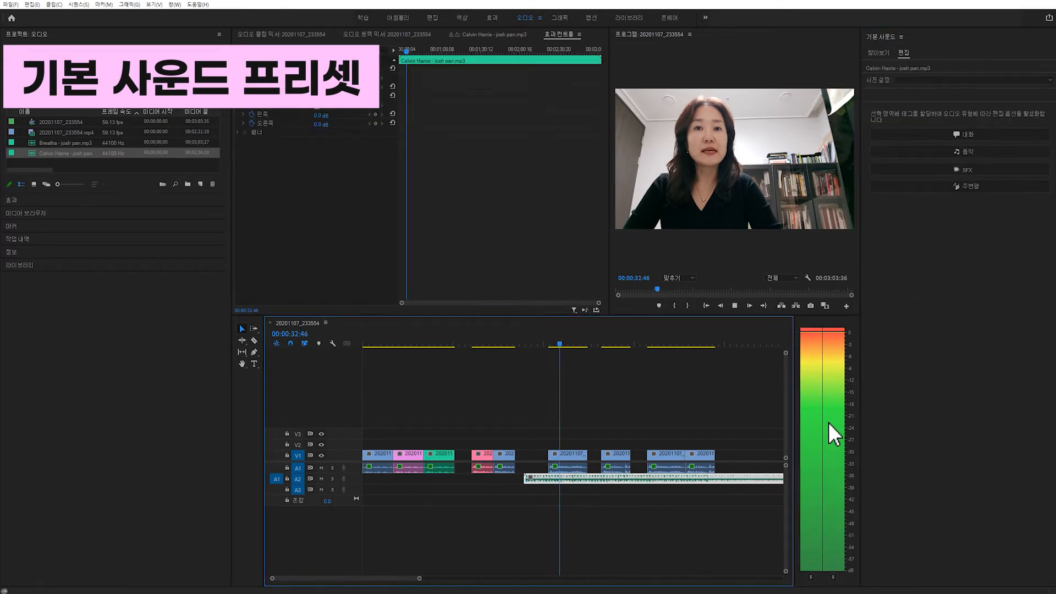
key(space)
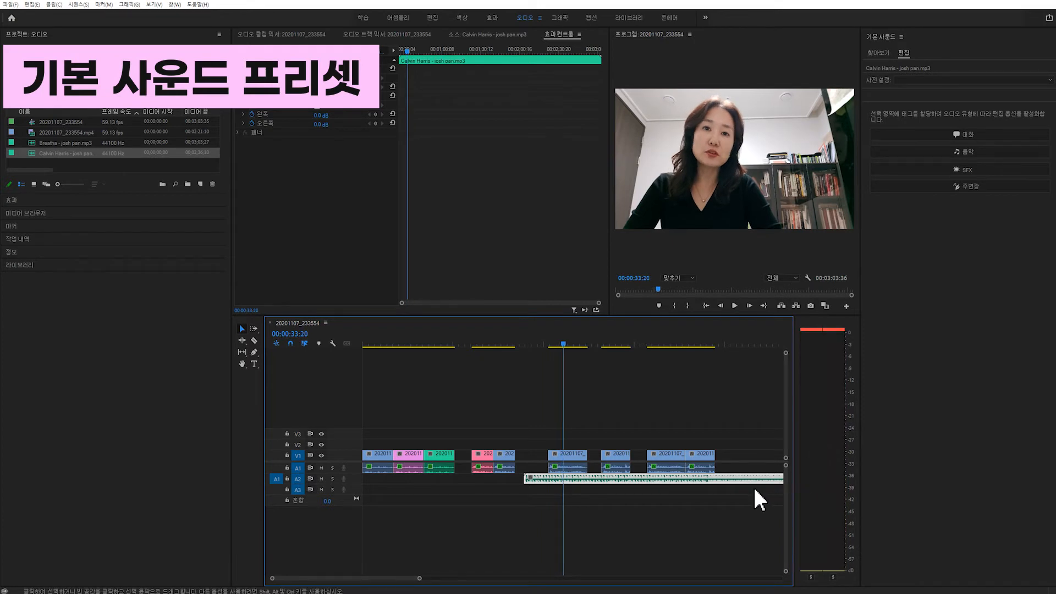
Assign the 음악 audio type to the background music clip on A2 after checking the voice clips' dialogue tagging.
click(731, 509)
click(572, 454)
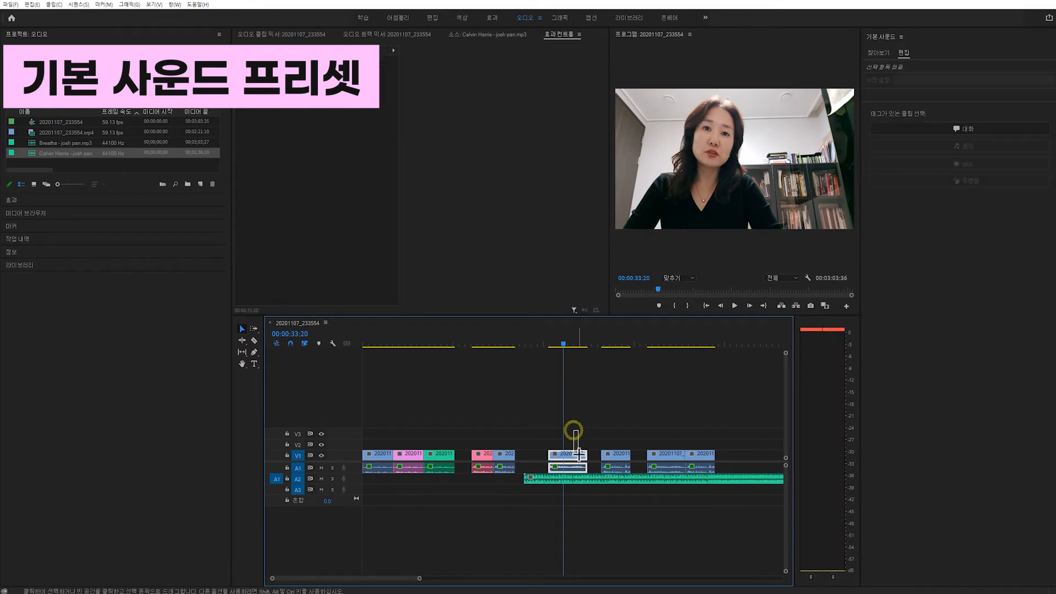
click(616, 455)
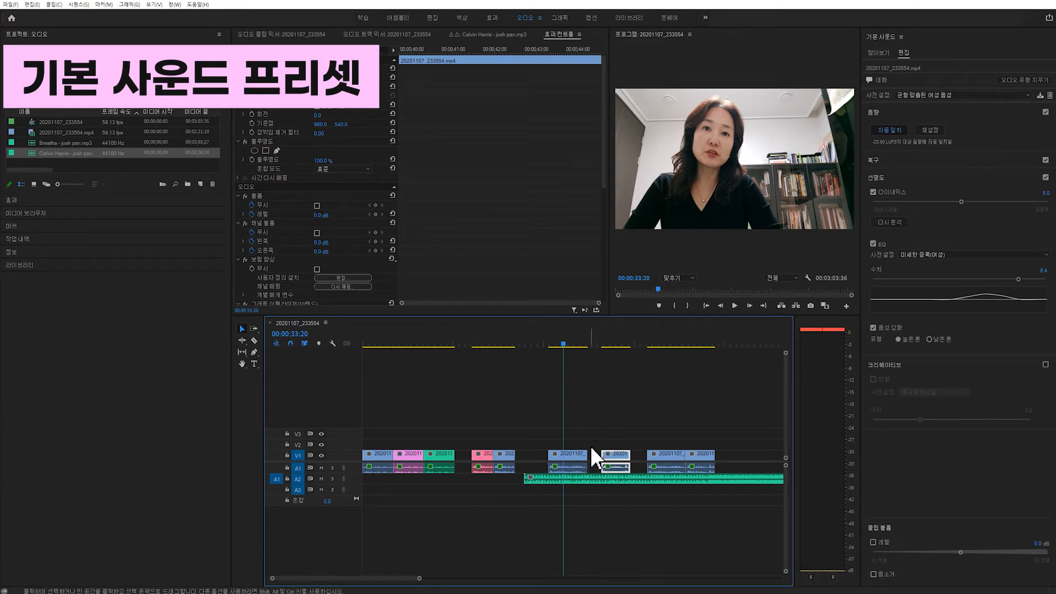
click(622, 480)
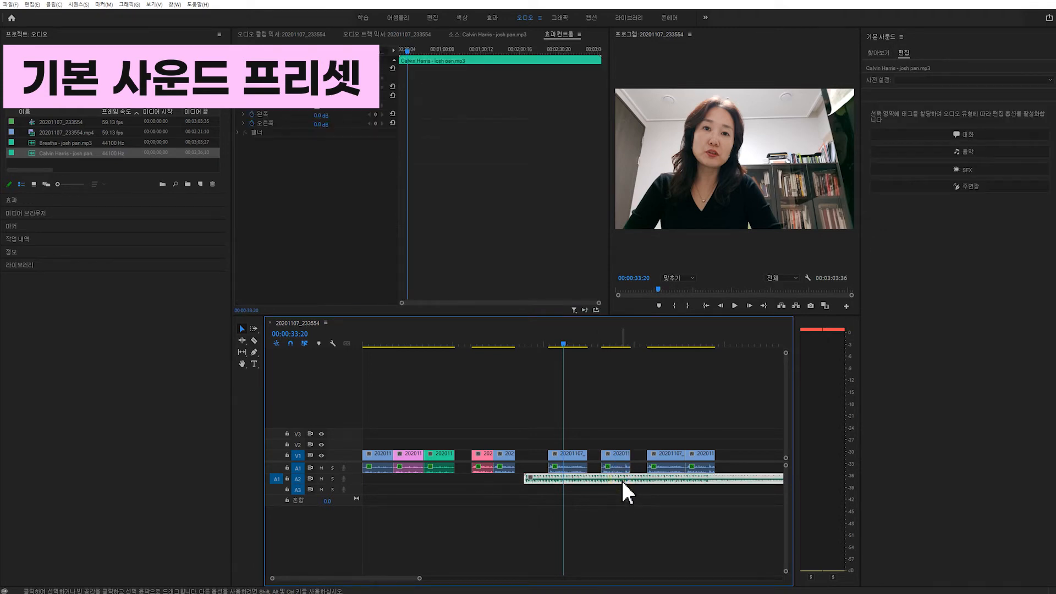
click(989, 152)
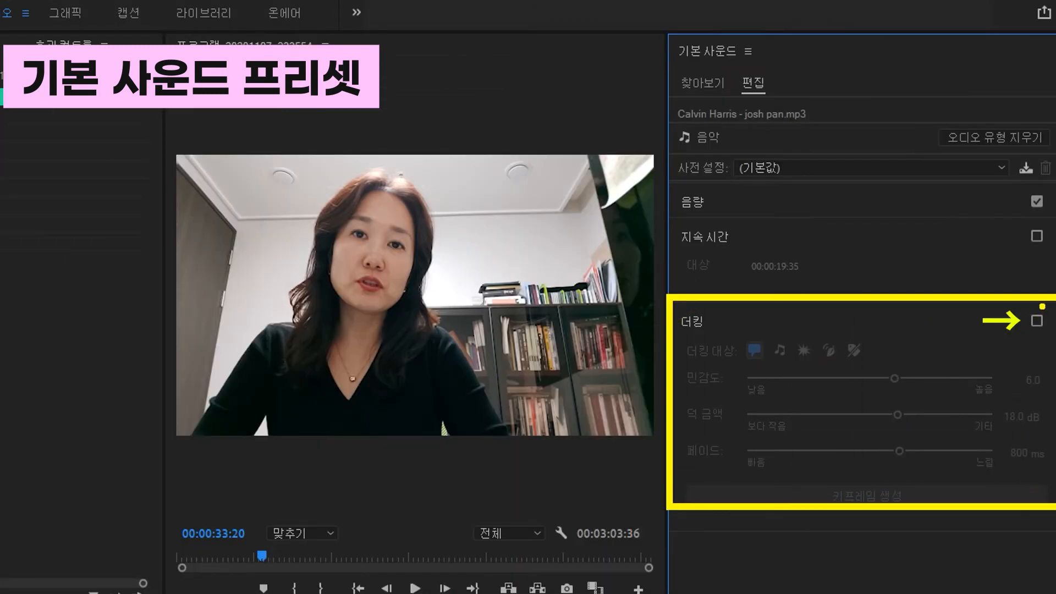
Enable 더킹 against dialogue for the music clip and generate its ducking keyframes.
click(1037, 320)
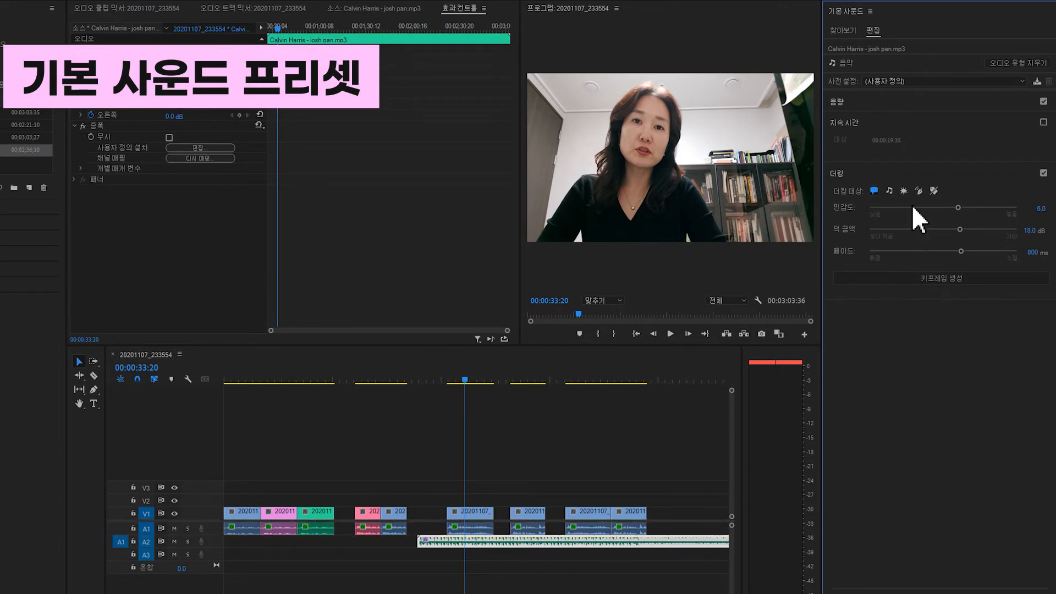
click(937, 280)
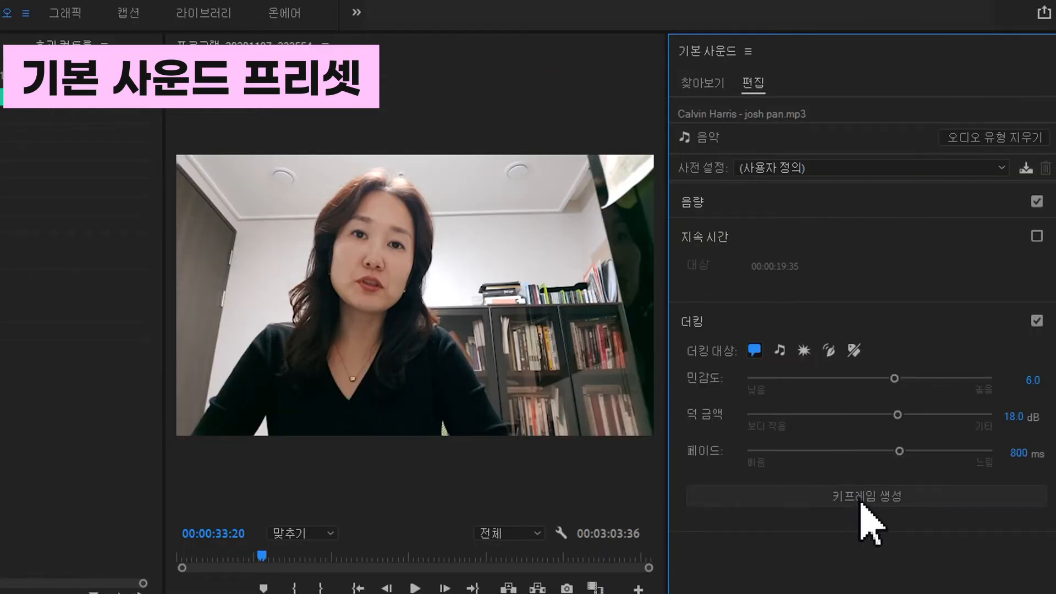
click(861, 503)
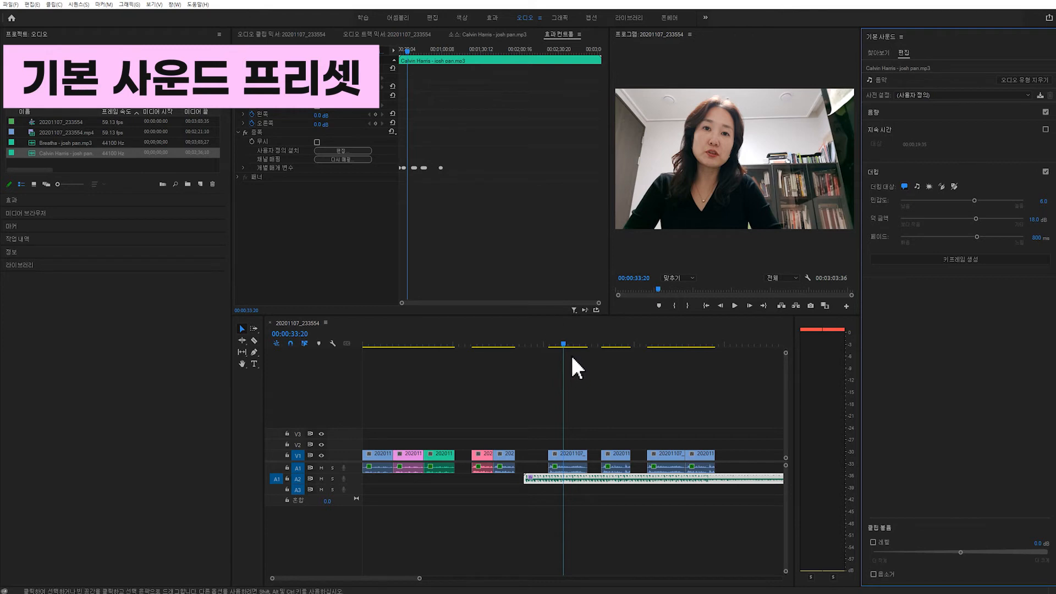
Play the sequence from about 00:00:28:55 to hear the ducked music under the voice clips.
drag(559, 344, 535, 346)
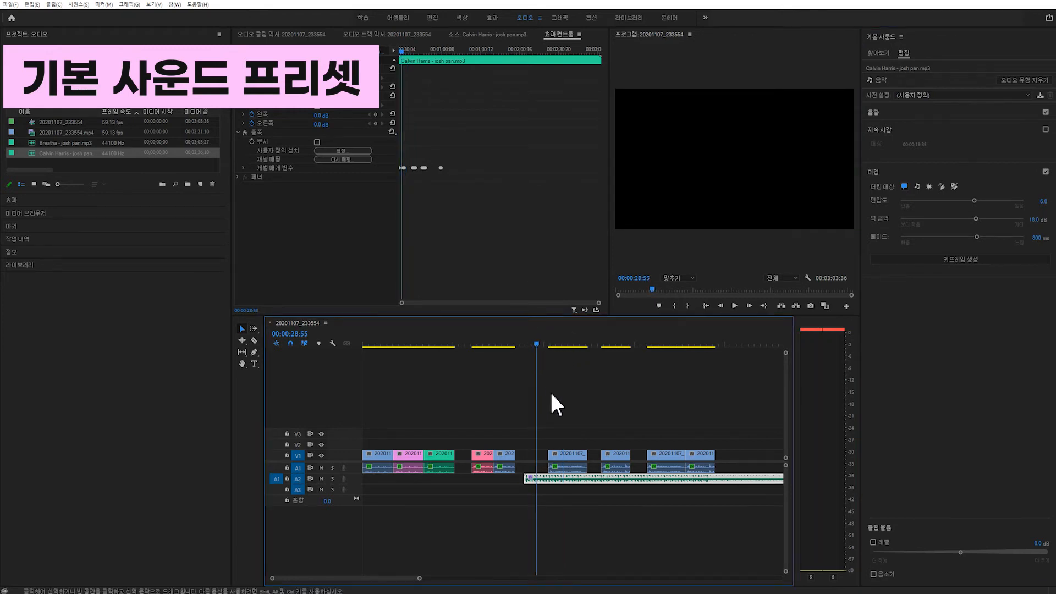
key(space)
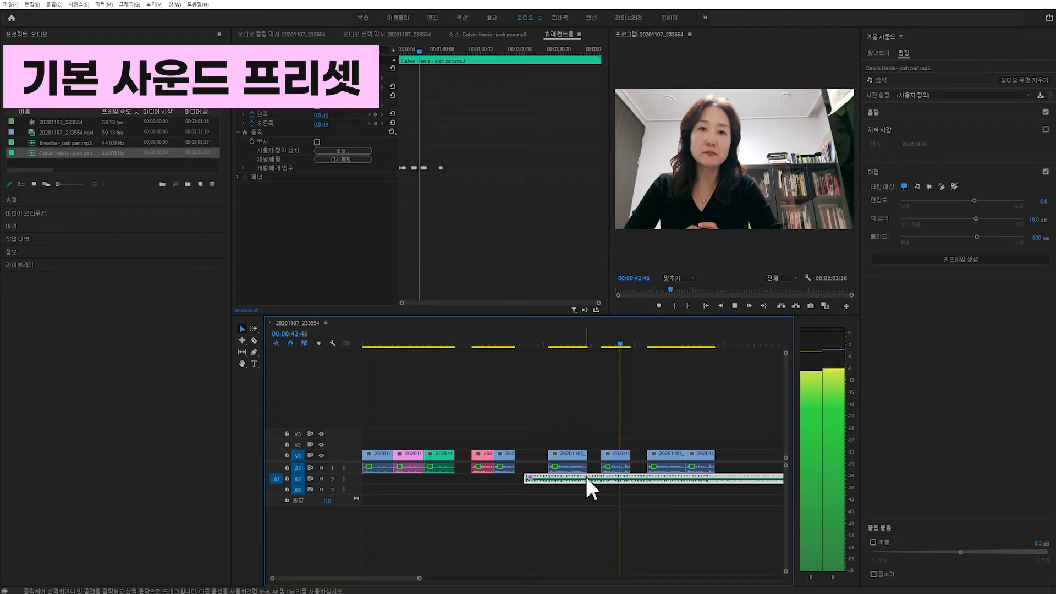
key(space)
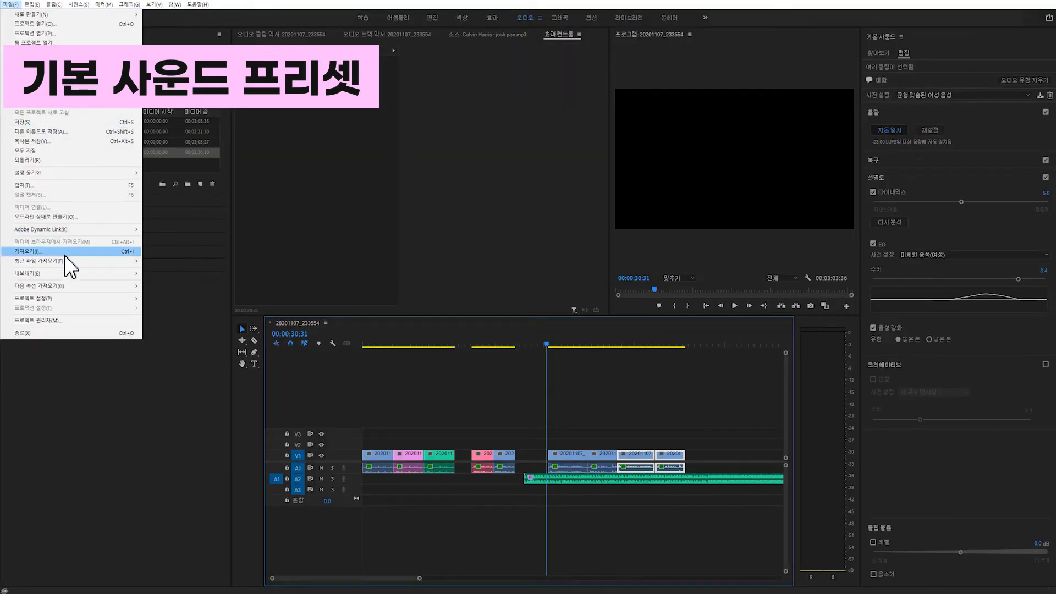
Clear the audio type from the last four voice clips on A1 and from the music clip on A2.
mouse_move(71, 274)
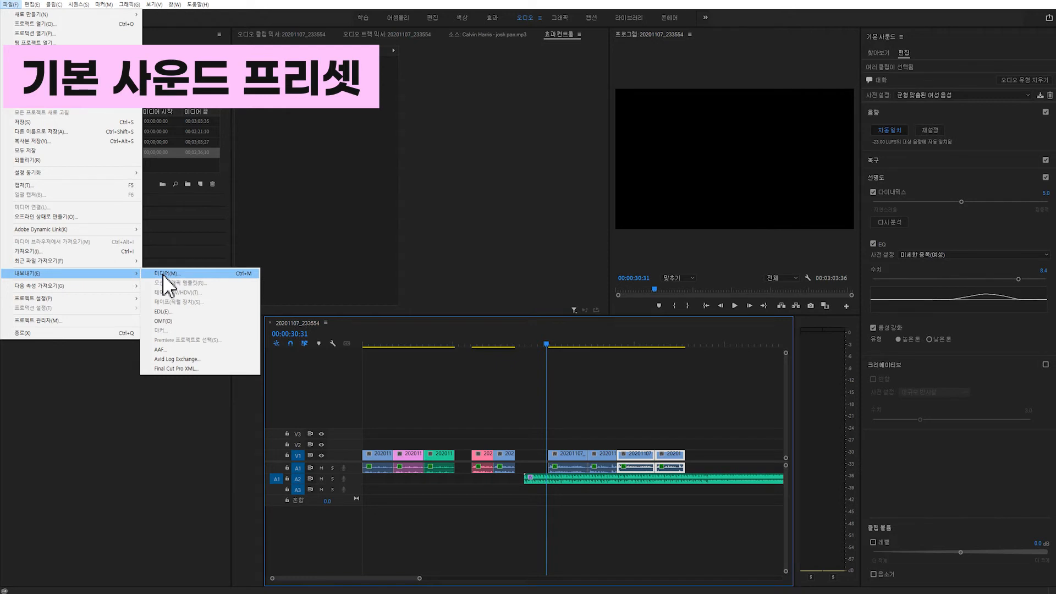
drag(571, 439, 672, 471)
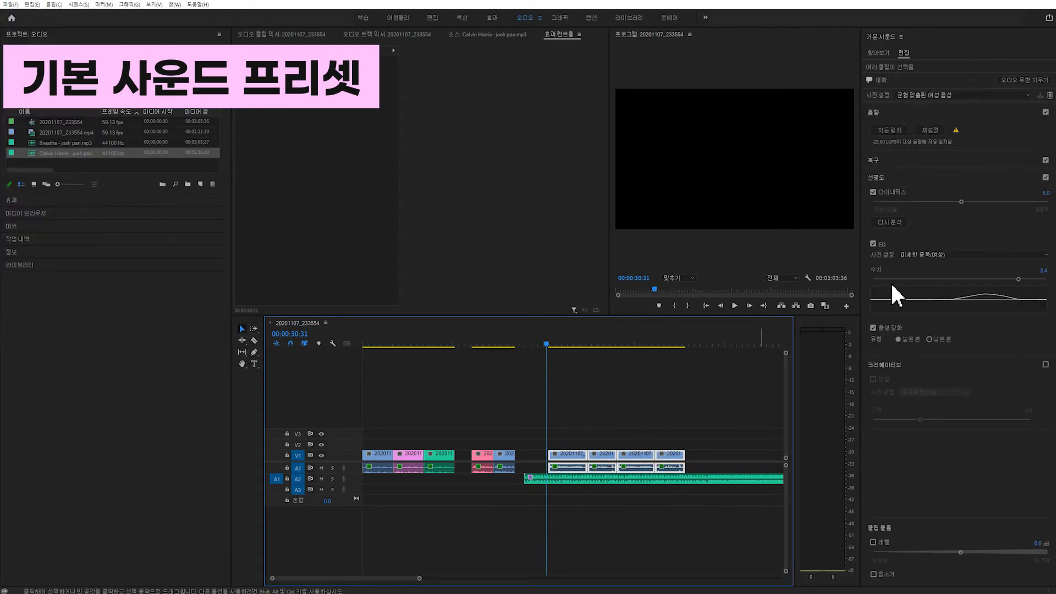
click(1043, 82)
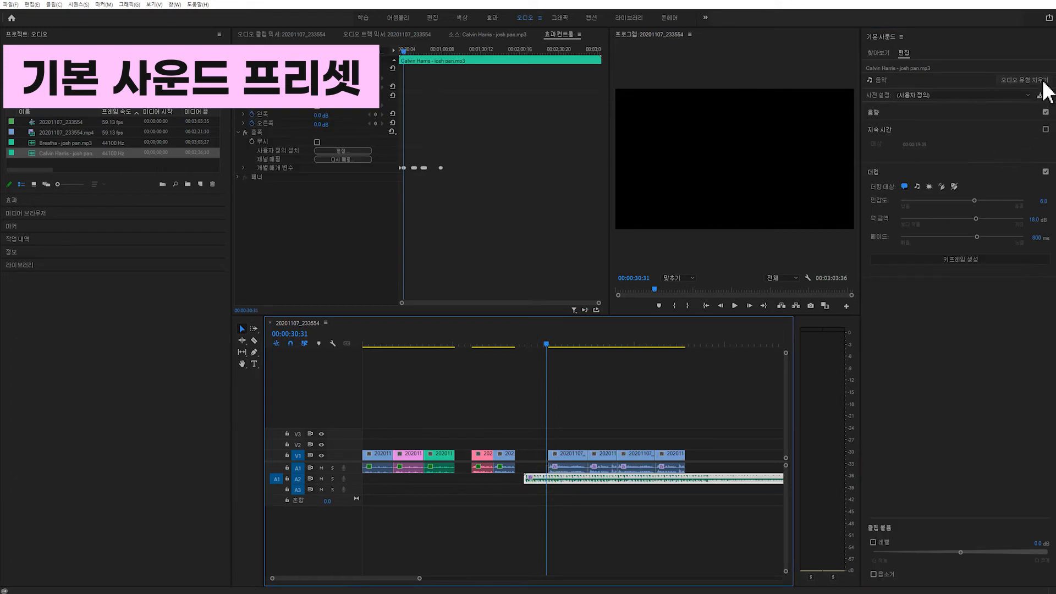
click(1042, 80)
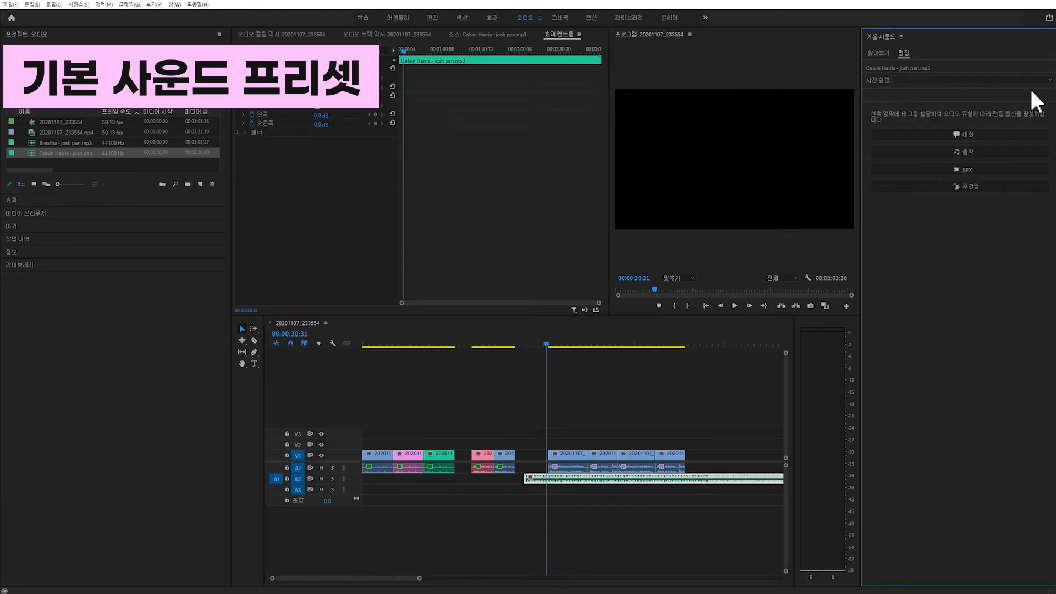
Select and mark the last clip group as the export range, and set up a media export in H.264 format.
drag(548, 406, 689, 495)
click(9, 4)
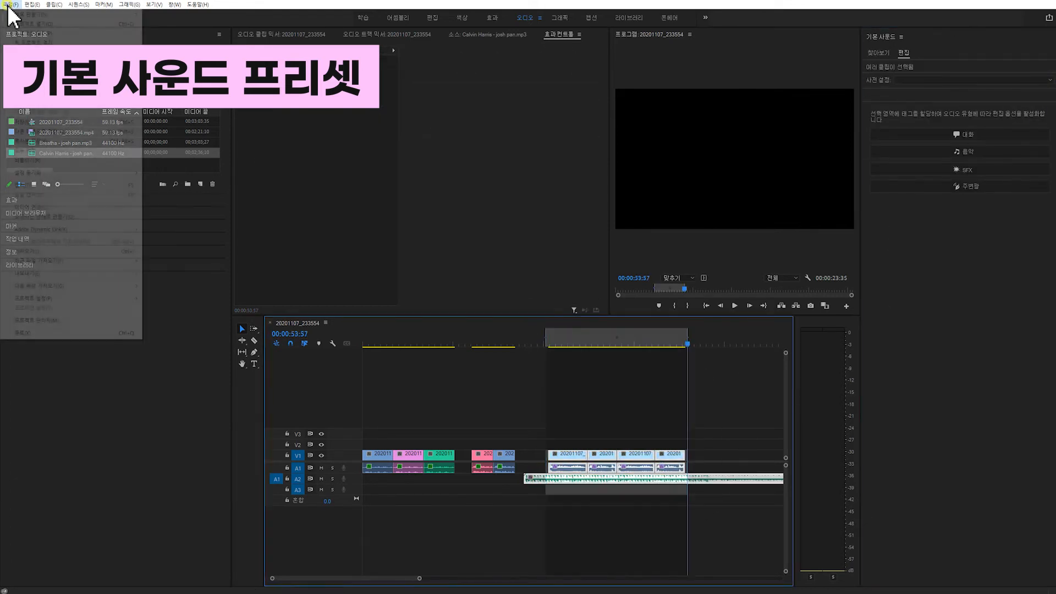
click(160, 274)
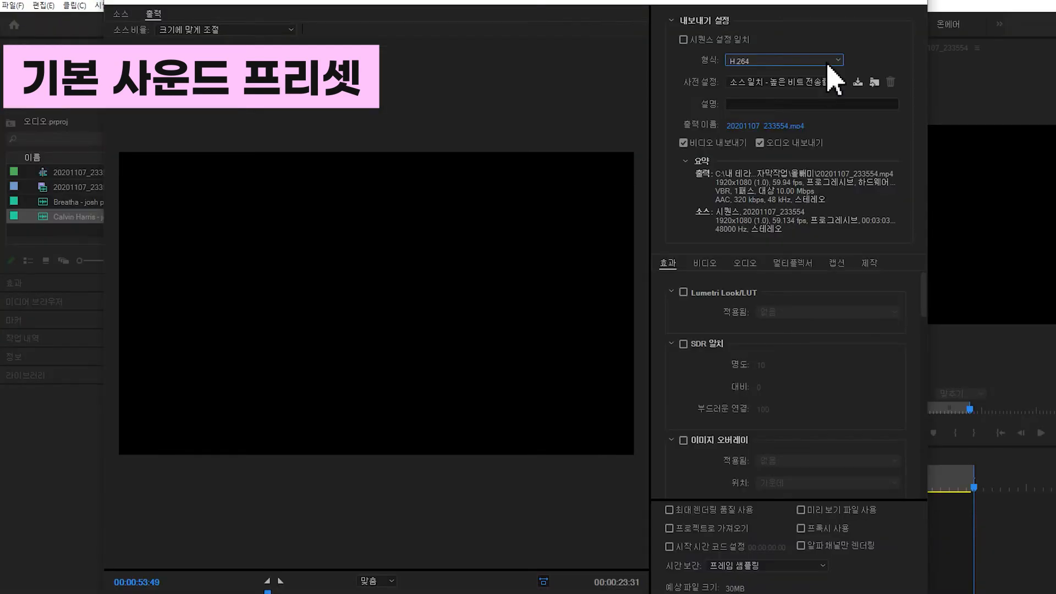
click(828, 62)
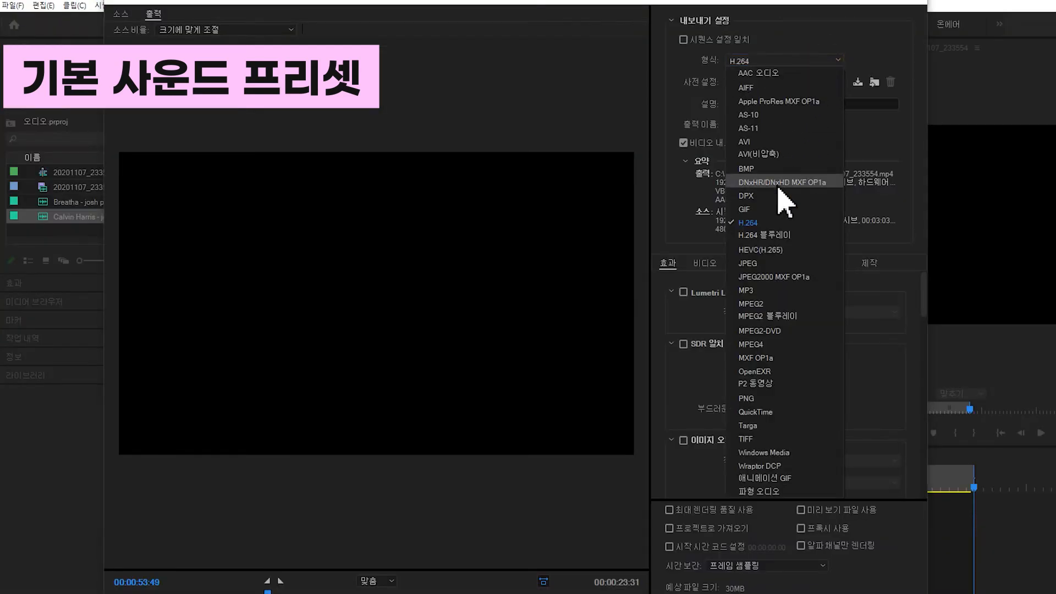
click(778, 227)
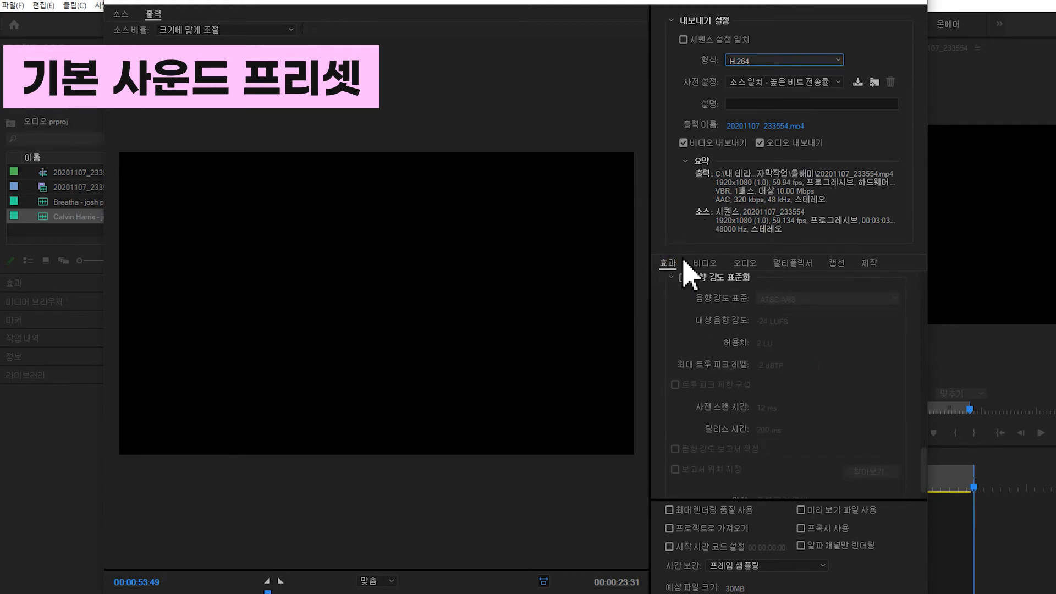
Enable 음향 강도 표준화 in the export effects with the ITU BS.1770-3 standard and a target loudness of -16 LUFS.
scroll(736, 306, down, 1)
scroll(744, 333, up, 4)
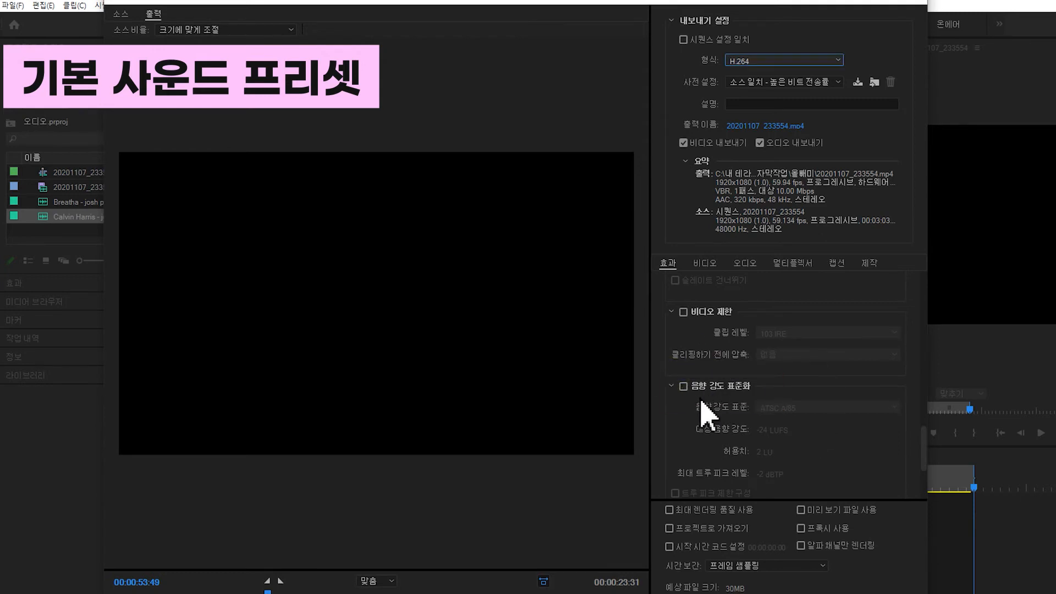
click(684, 387)
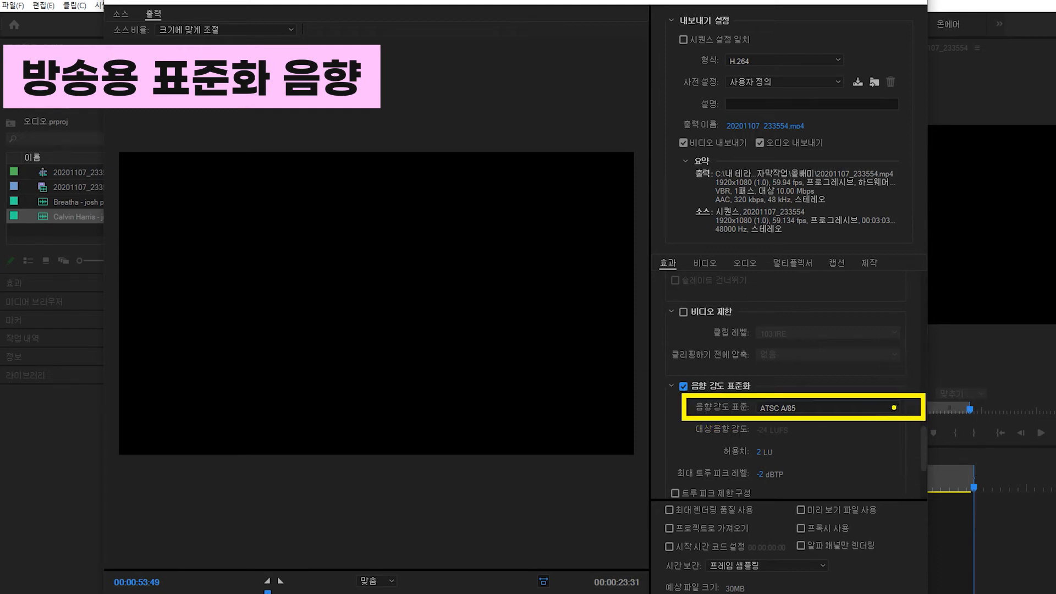
click(895, 408)
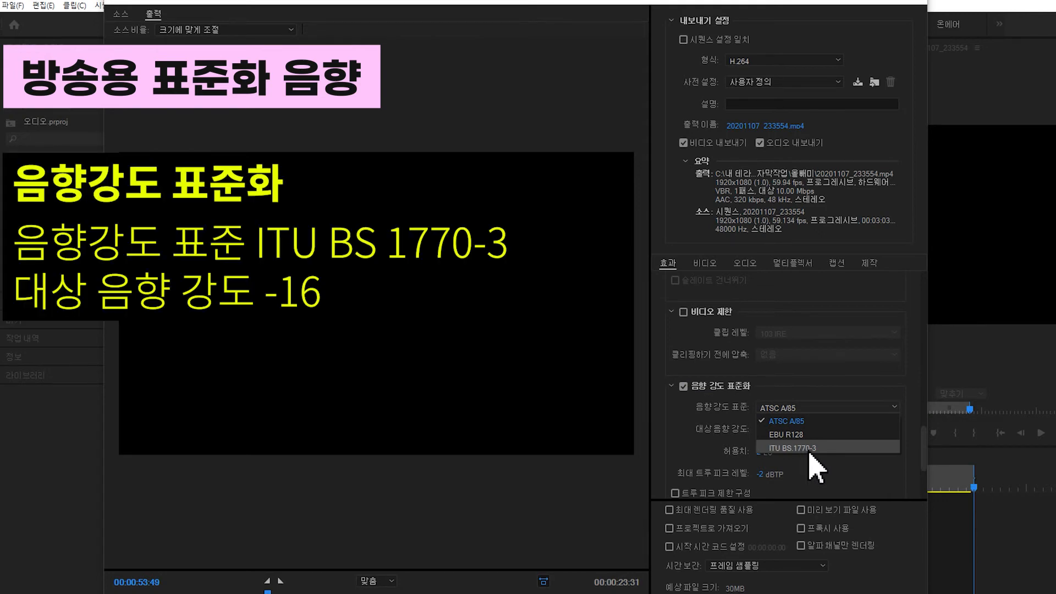
click(810, 450)
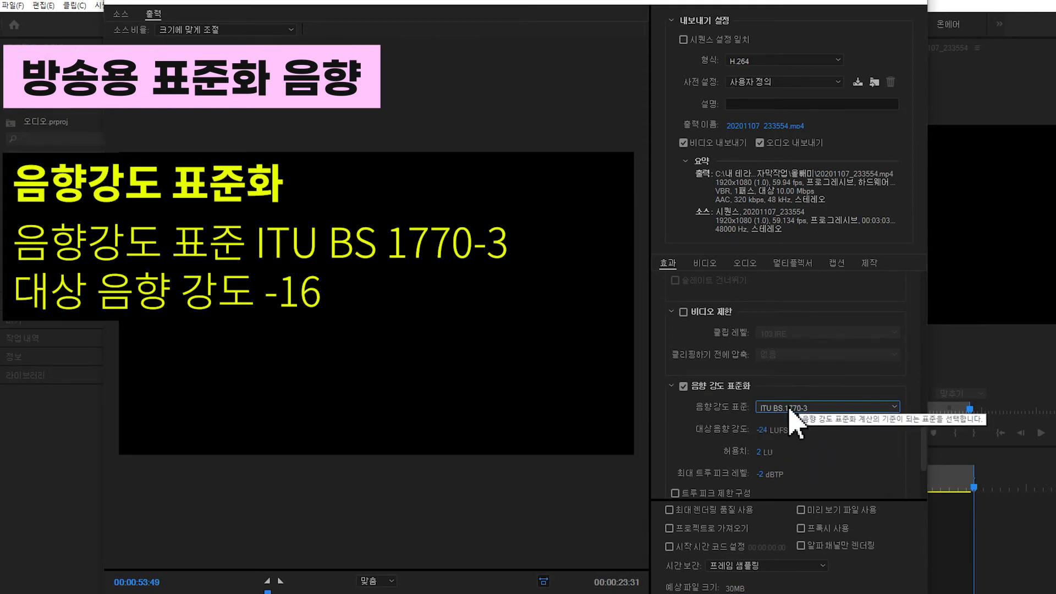
click(764, 430)
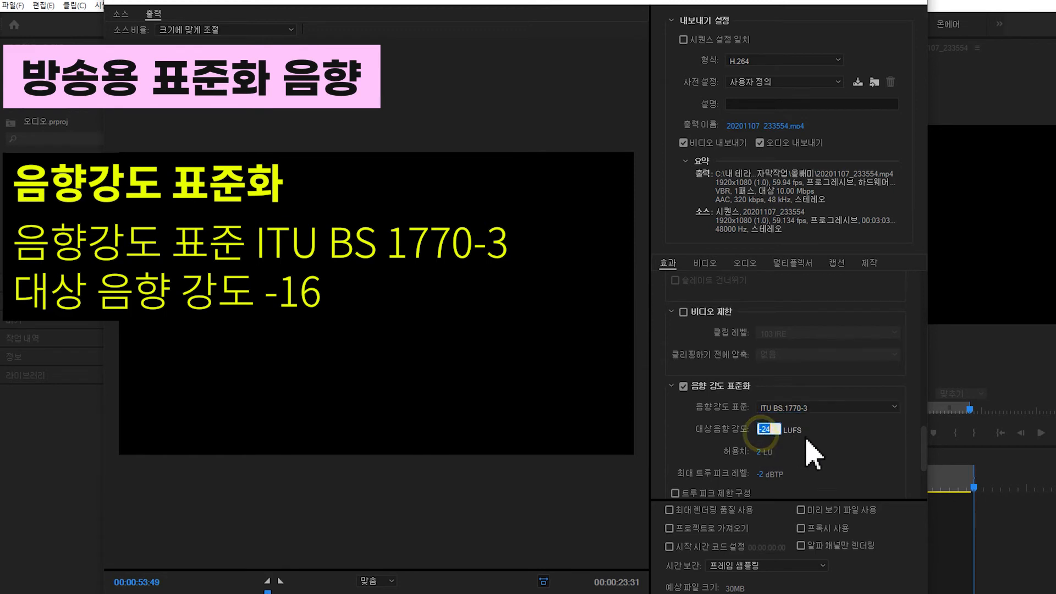
text(-16)
click(863, 432)
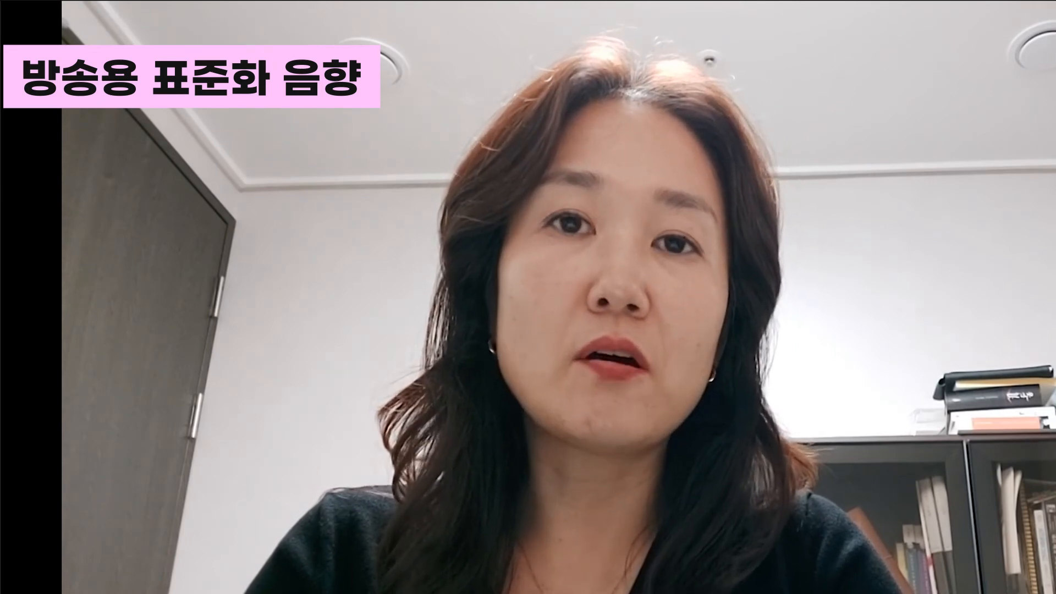
key(space)
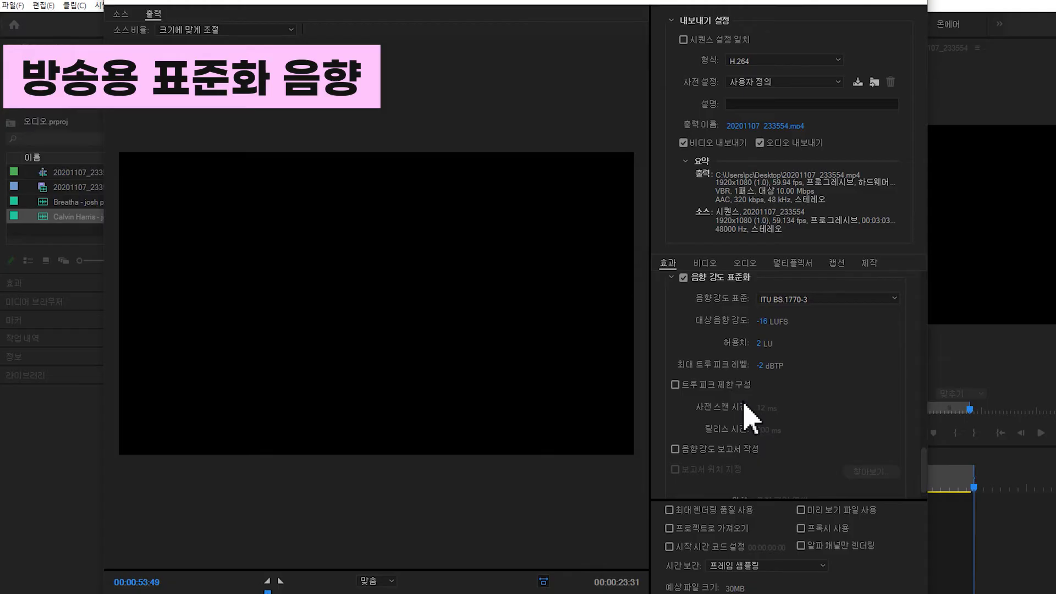
scroll(751, 421, up, 2)
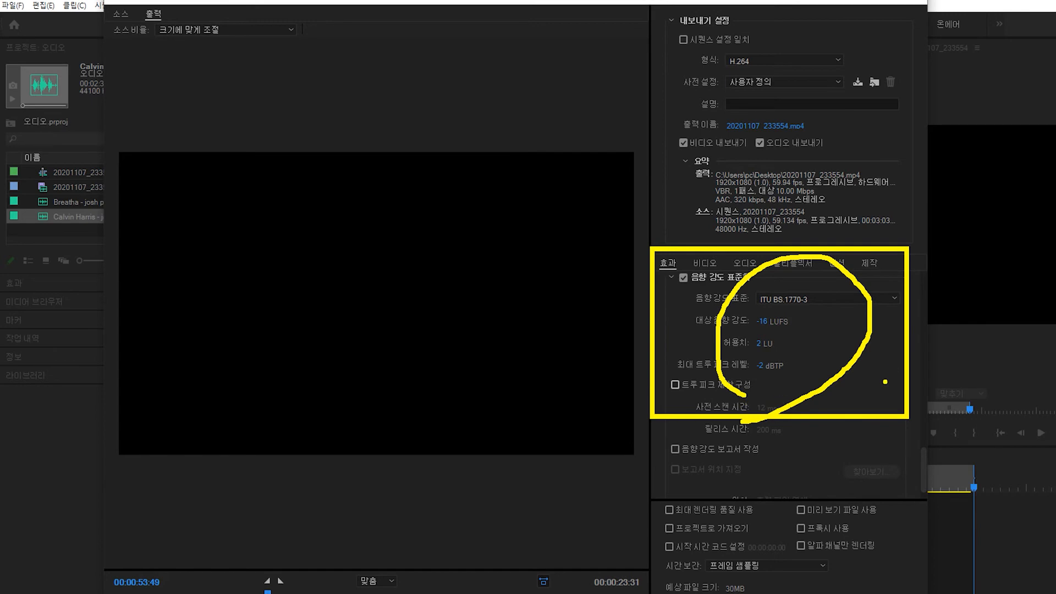
drag(887, 369, 934, 372)
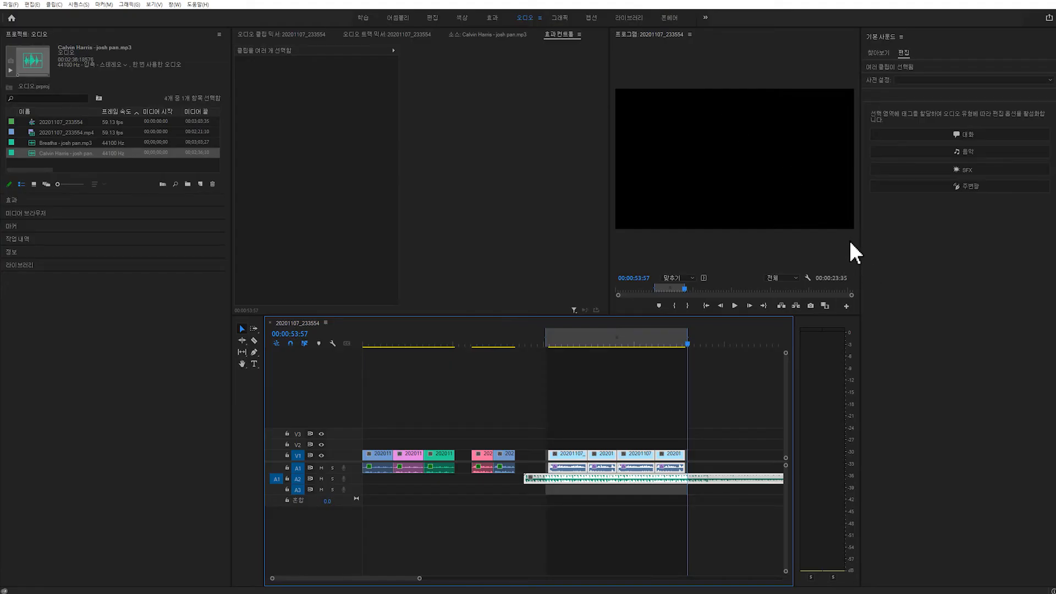
mouse_move(860, 32)
mouse_down()
mouse_move(943, 237)
mouse_move(1054, 254)
mouse_up()
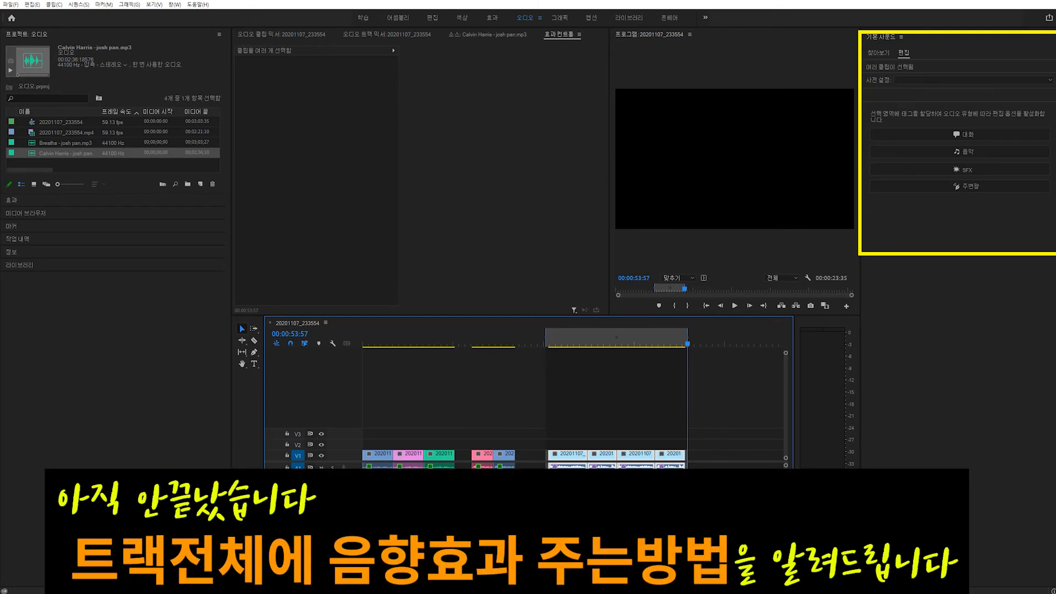
mouse_move(900, 249)
mouse_down()
mouse_move(903, 218)
mouse_move(927, 238)
mouse_up()
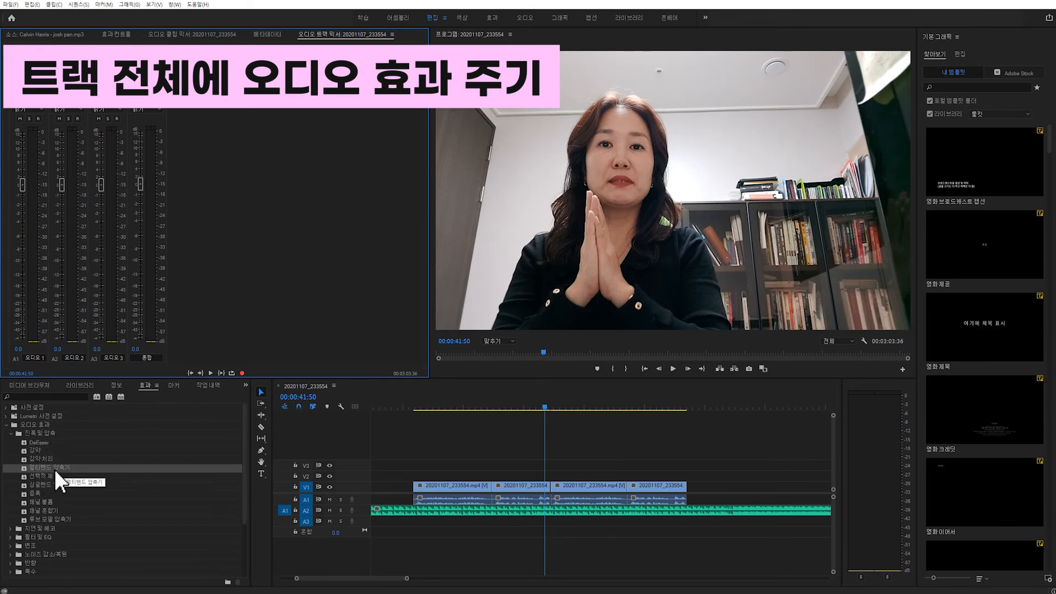
Apply the 멀티밴드 압축기 audio effect to all four voice clips on A1.
click(429, 500)
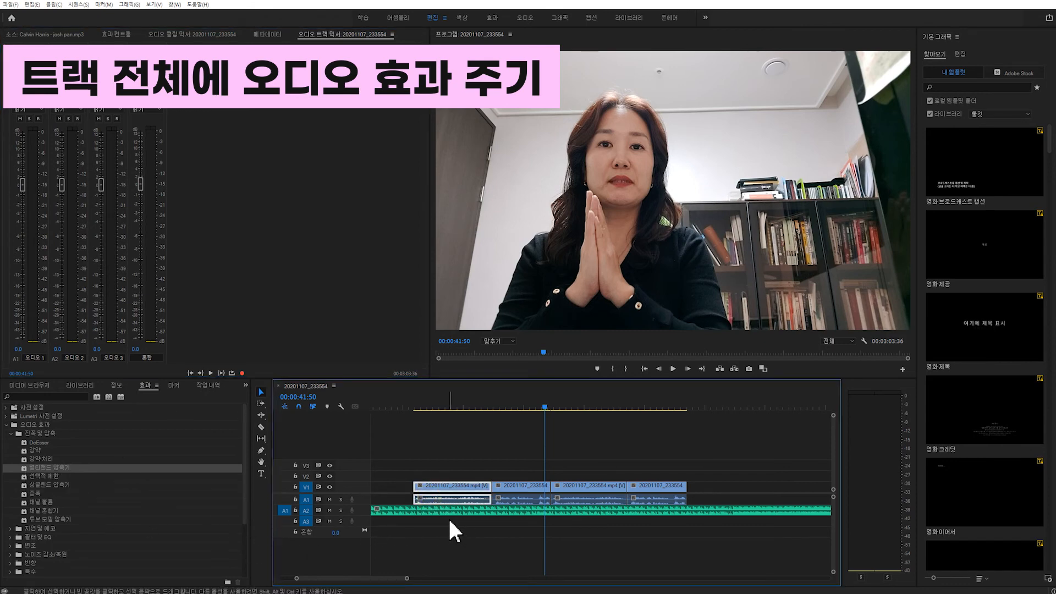
drag(392, 494, 684, 502)
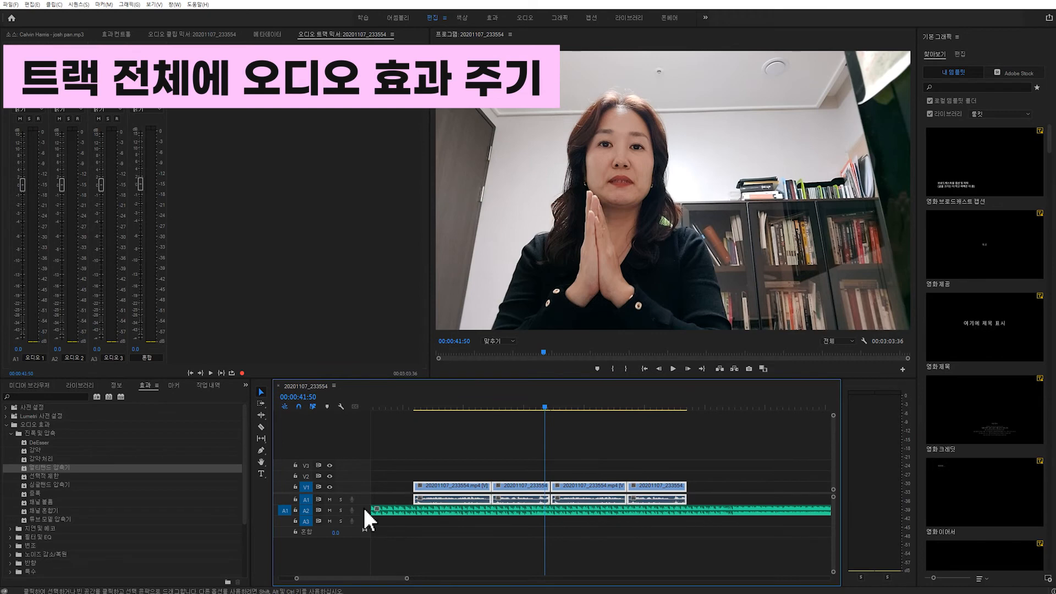
drag(32, 468, 438, 502)
click(444, 439)
Inspect the effect controls with all voice clips selected and with only the first clip selected to check the 멀티밴드 압축기 settings.
click(448, 499)
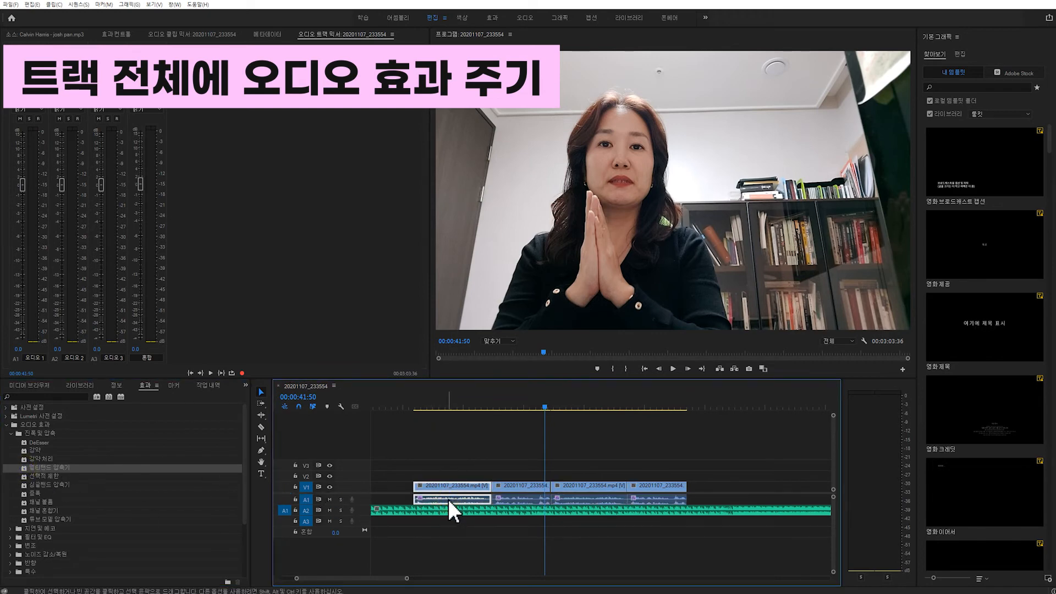
click(448, 437)
click(114, 34)
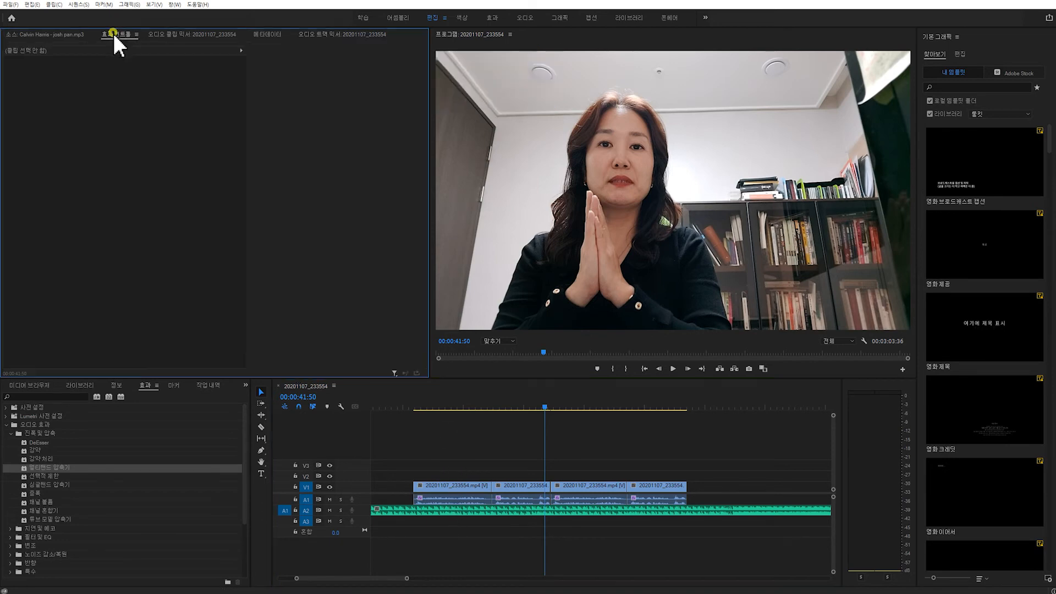
drag(399, 491, 699, 497)
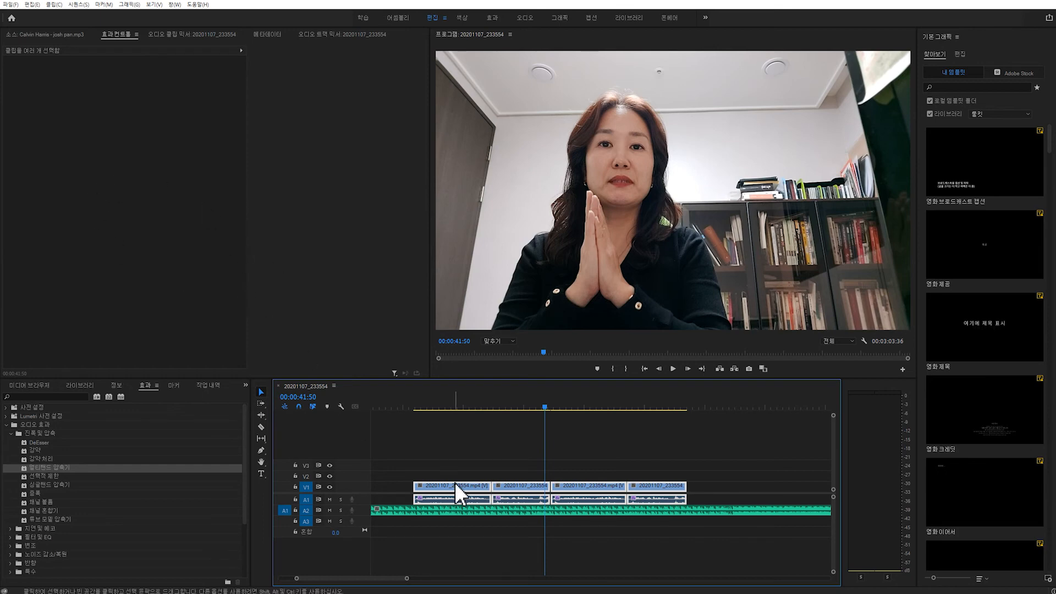
click(419, 451)
click(444, 500)
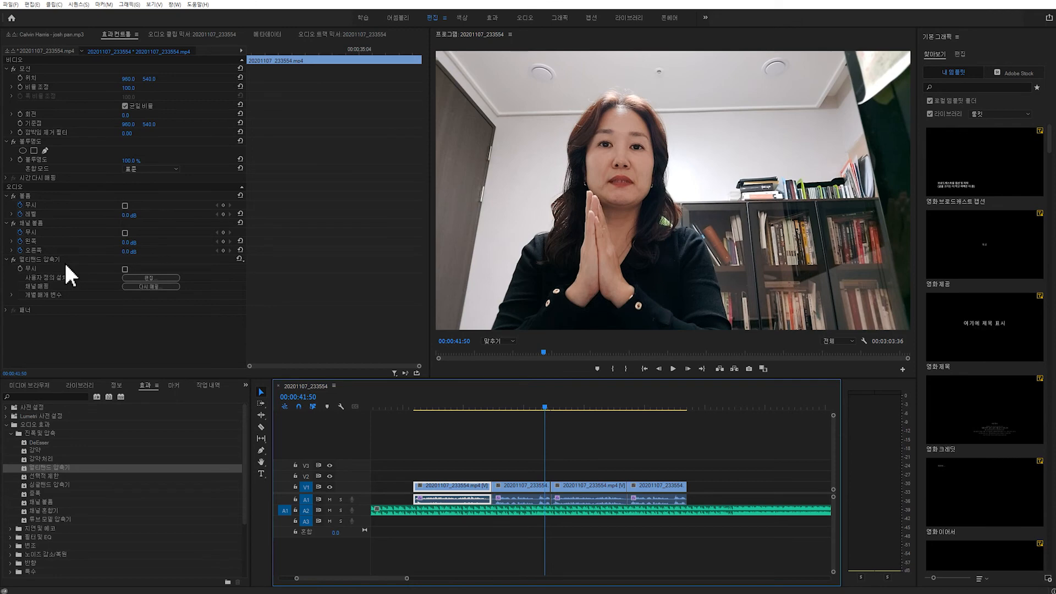
Set the 멀티밴드 압축기 preset on the first voice clip to 팝 마스터 and compare with the second clip.
click(145, 278)
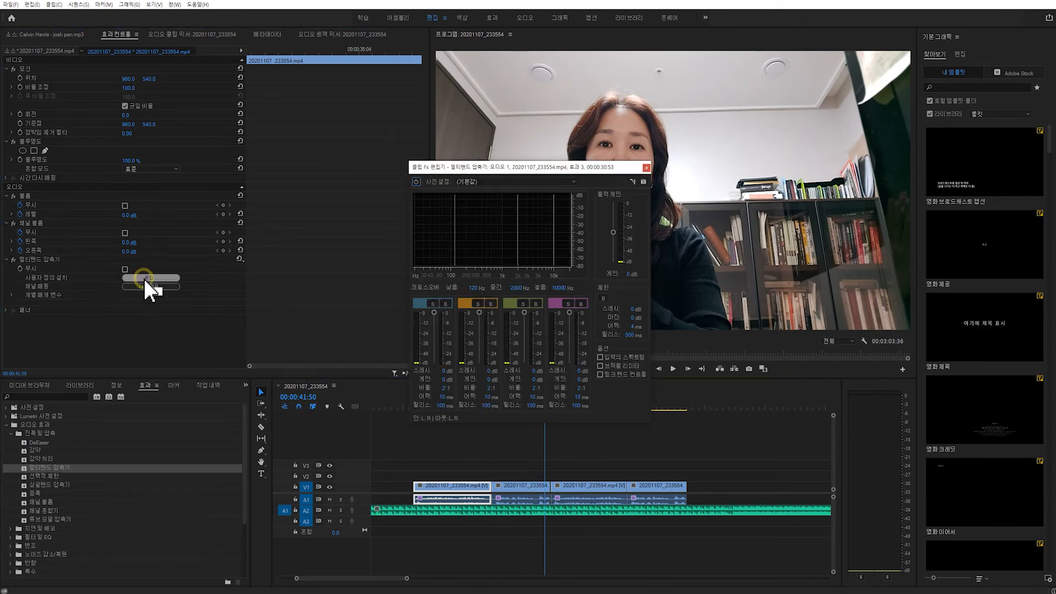
click(548, 181)
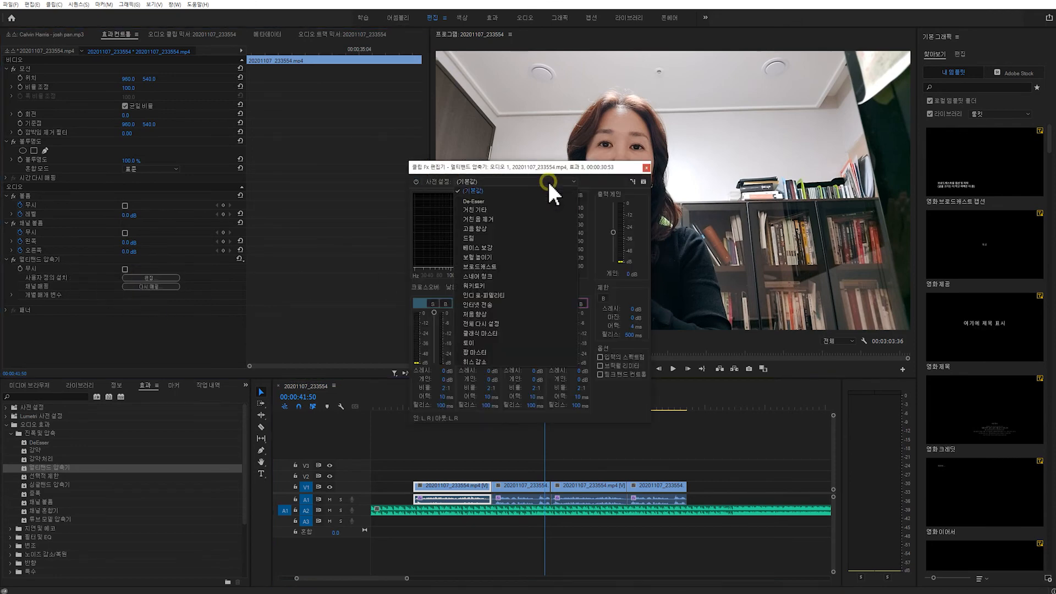
click(520, 353)
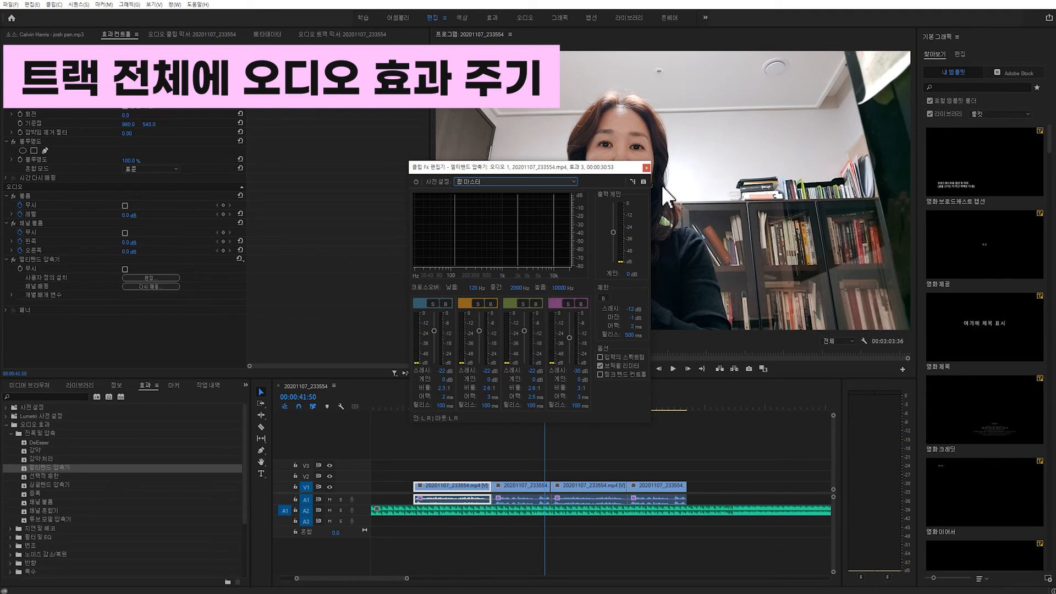
click(647, 166)
click(524, 495)
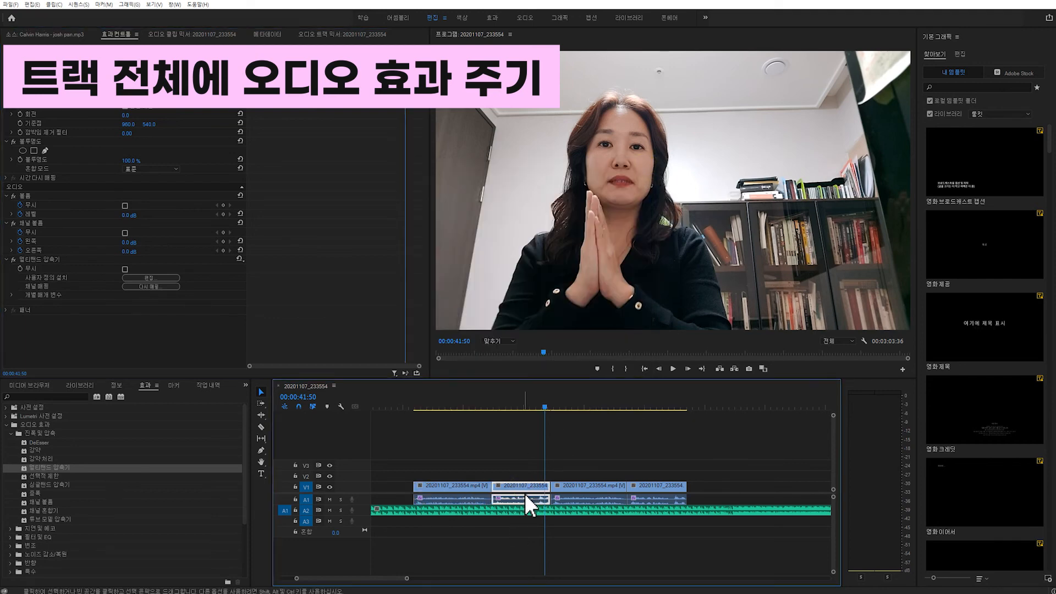
click(460, 497)
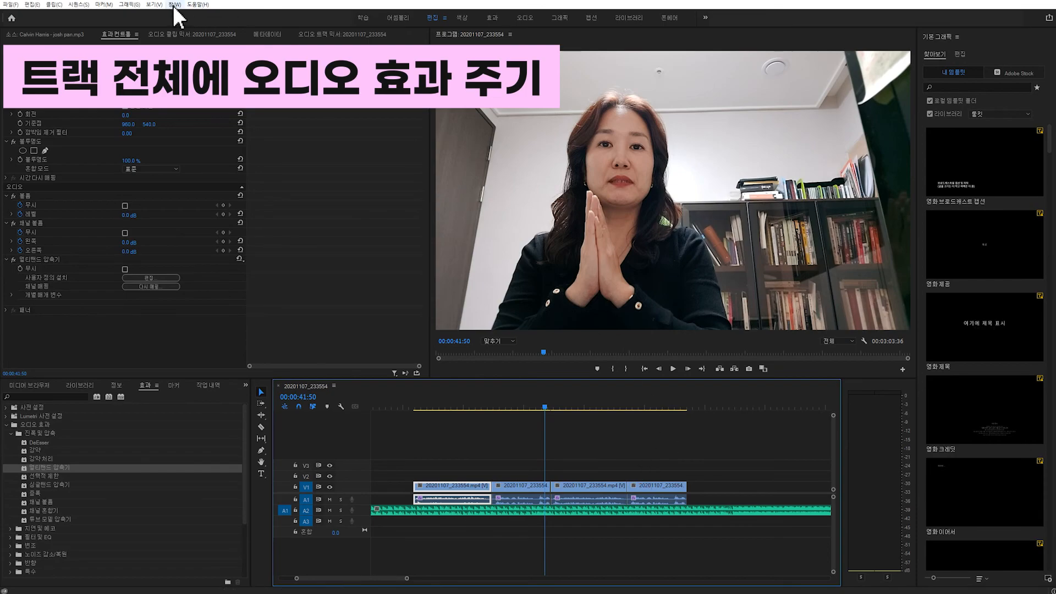
Display the Audio Track Mixer (오디오 트랙 믹서) for sequence 20201107_233554.
click(175, 5)
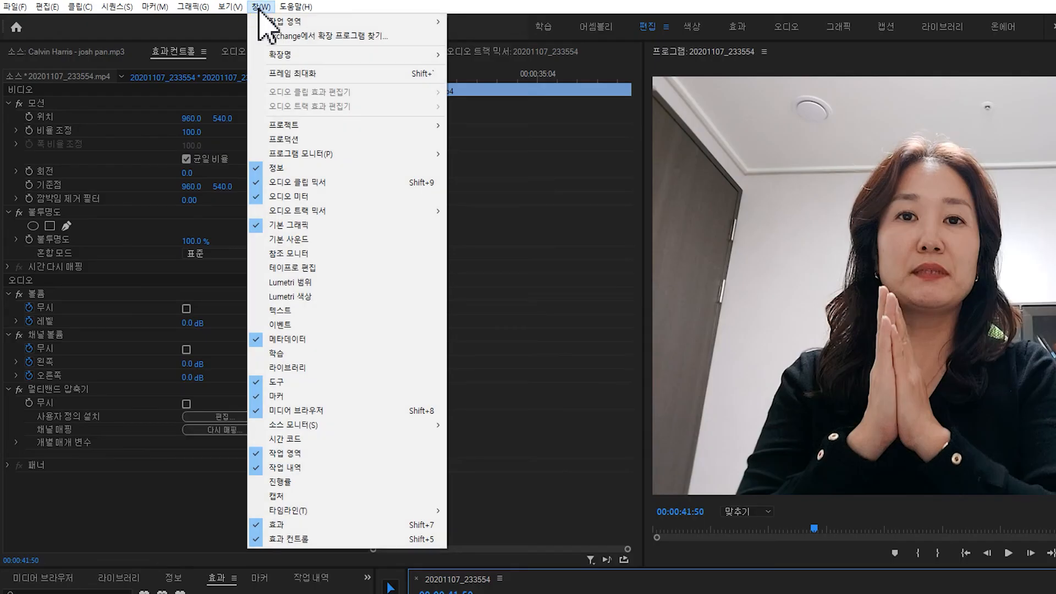
mouse_move(315, 211)
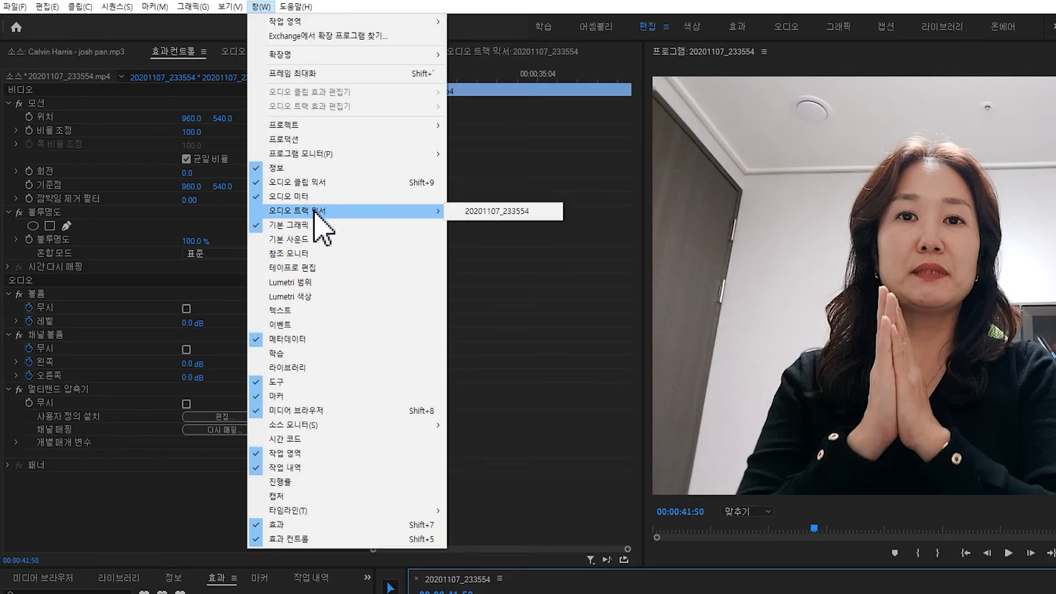
click(528, 212)
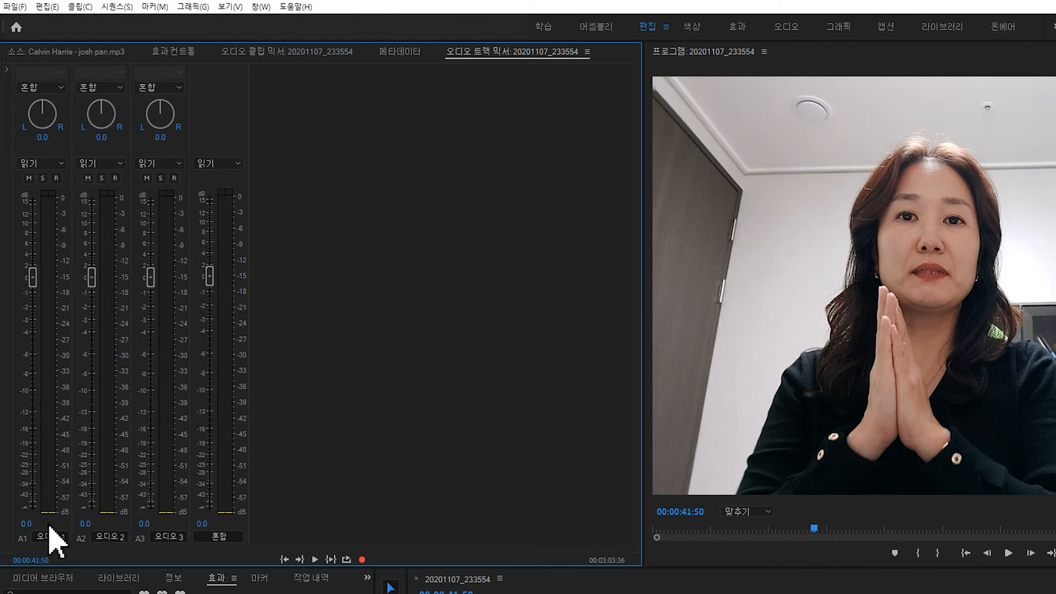
mouse_move(9, 547)
mouse_down()
mouse_move(237, 553)
mouse_move(261, 532)
mouse_up()
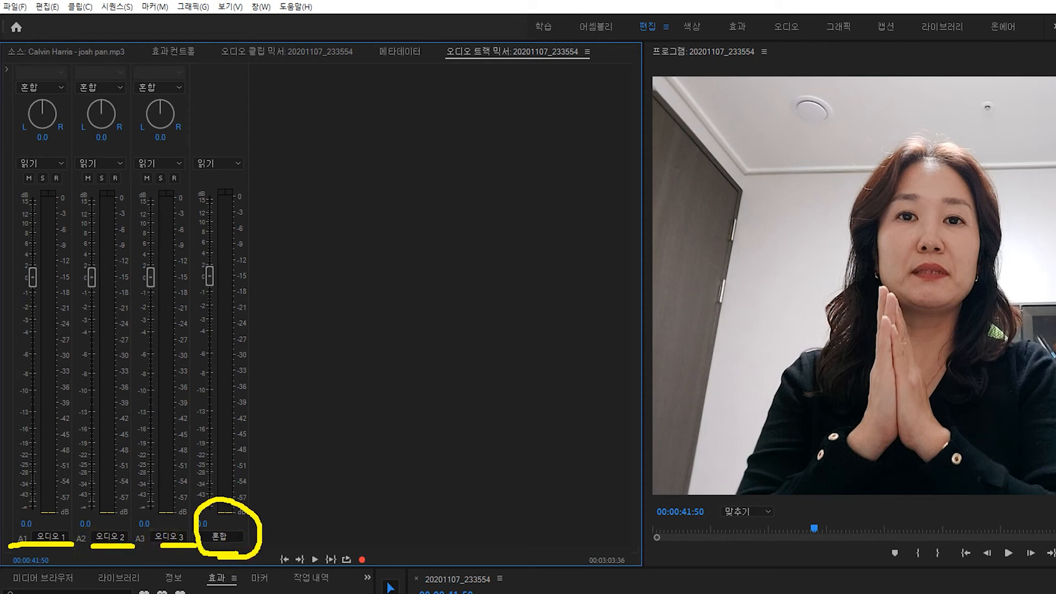
key(Escape)
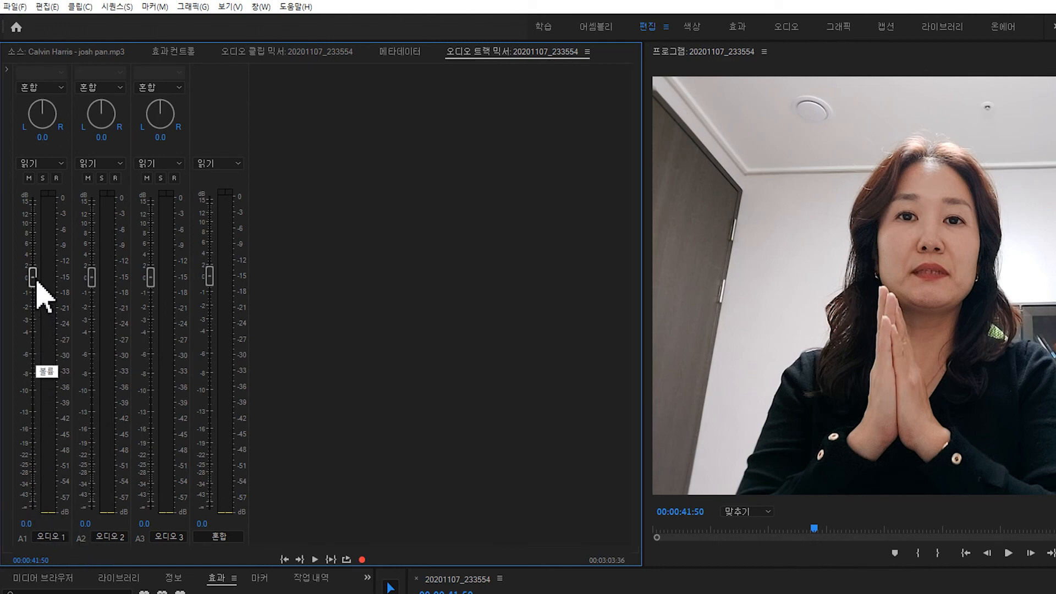
Solo track A1 and audition its mixer volume at about -19.7 dB and at 15 dB during playback.
drag(35, 282, 78, 467)
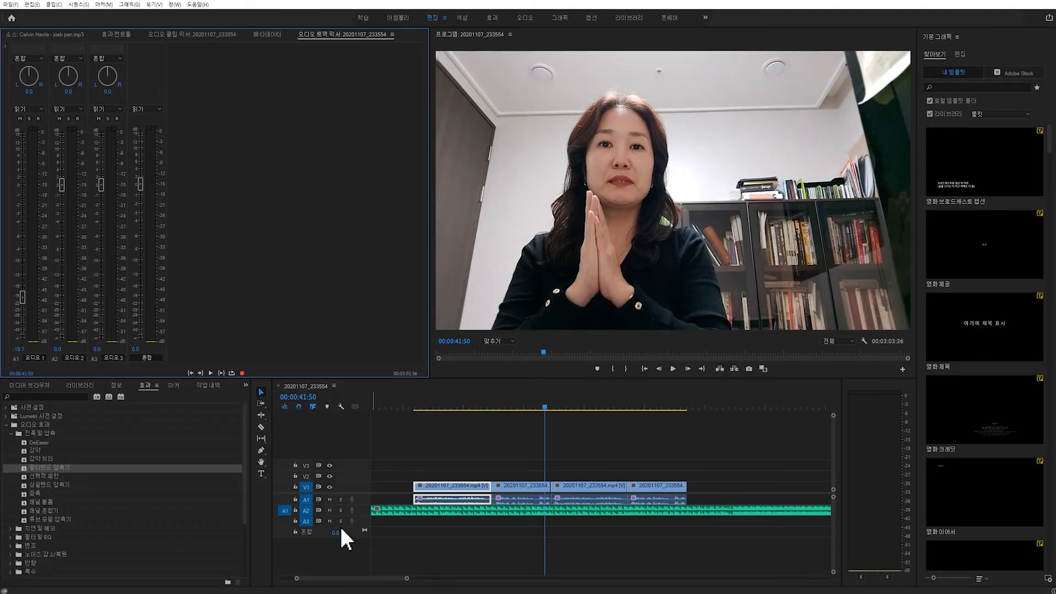
click(342, 500)
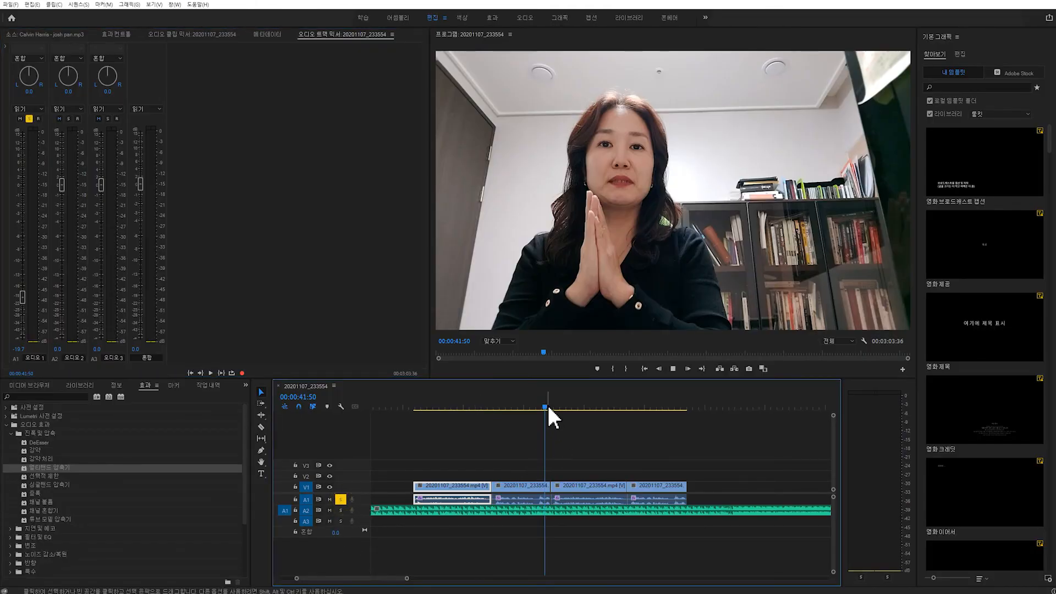
key(space)
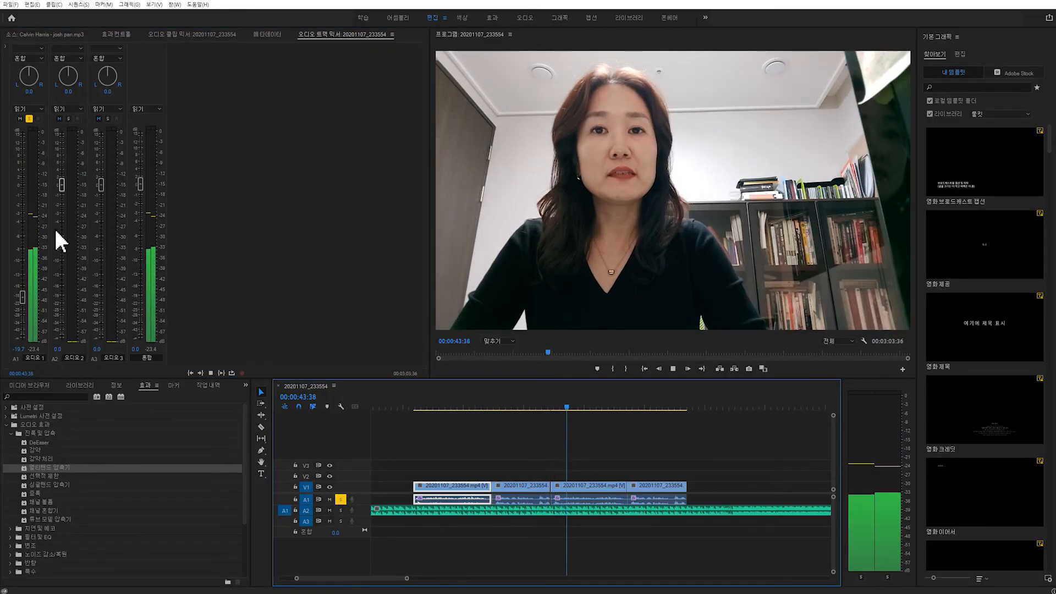
drag(22, 297, 32, 142)
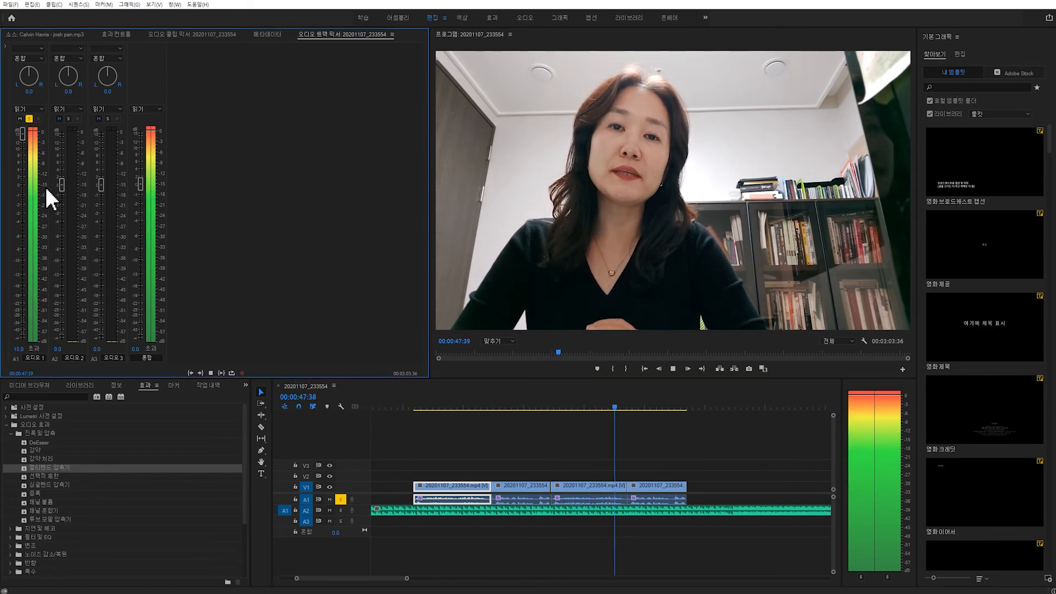
key(space)
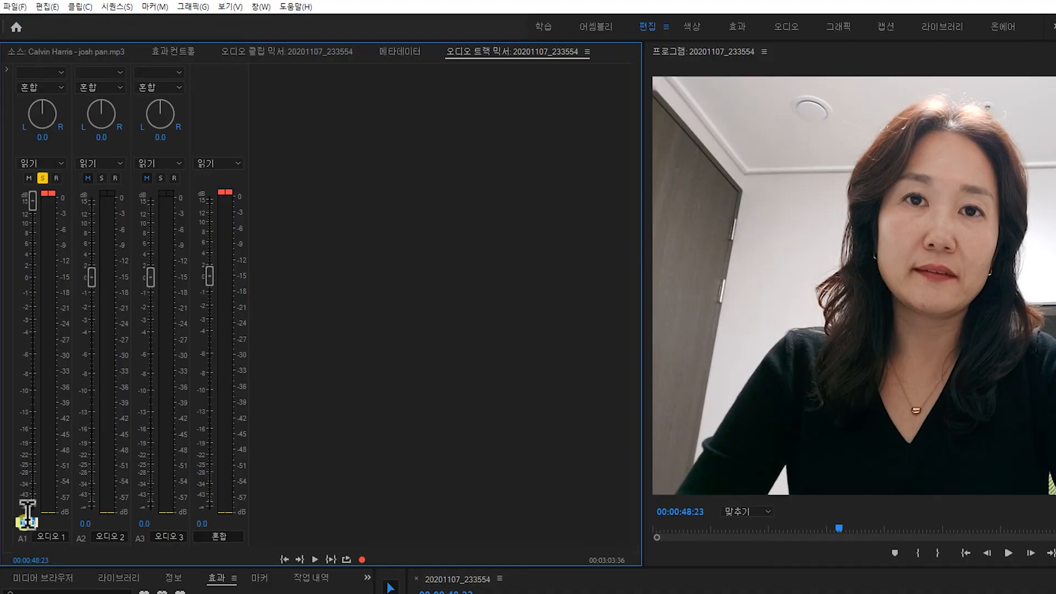
Set the 오디오 1 track volume to 0 dB in the track mixer.
click(19, 349)
text(0)
key(Return)
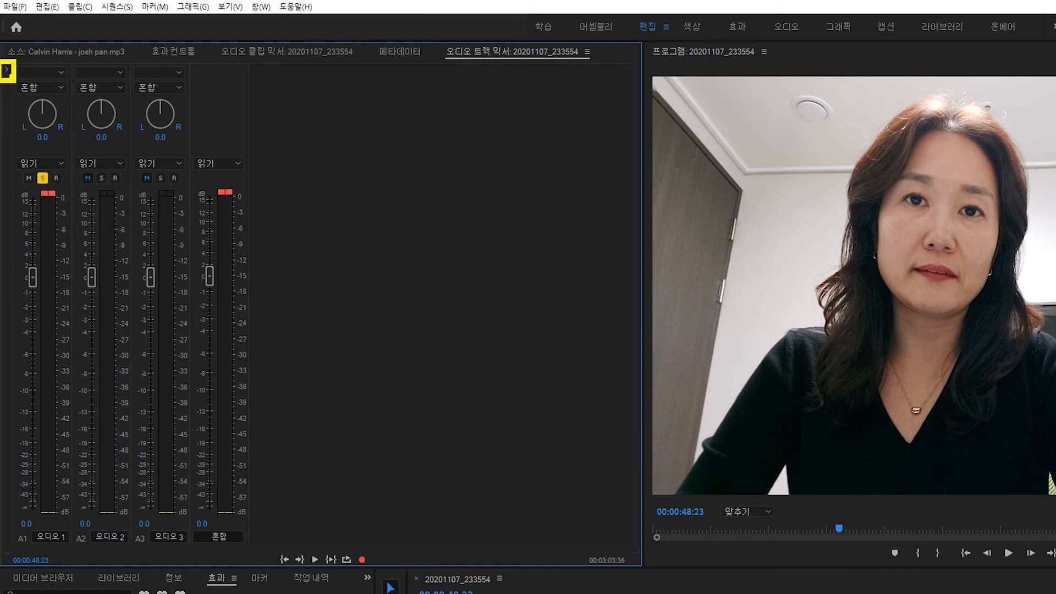
Add the 멀티밴드 압축기 effect to the whole 오디오 1 track, and undo a trial change of its output gain.
click(6, 71)
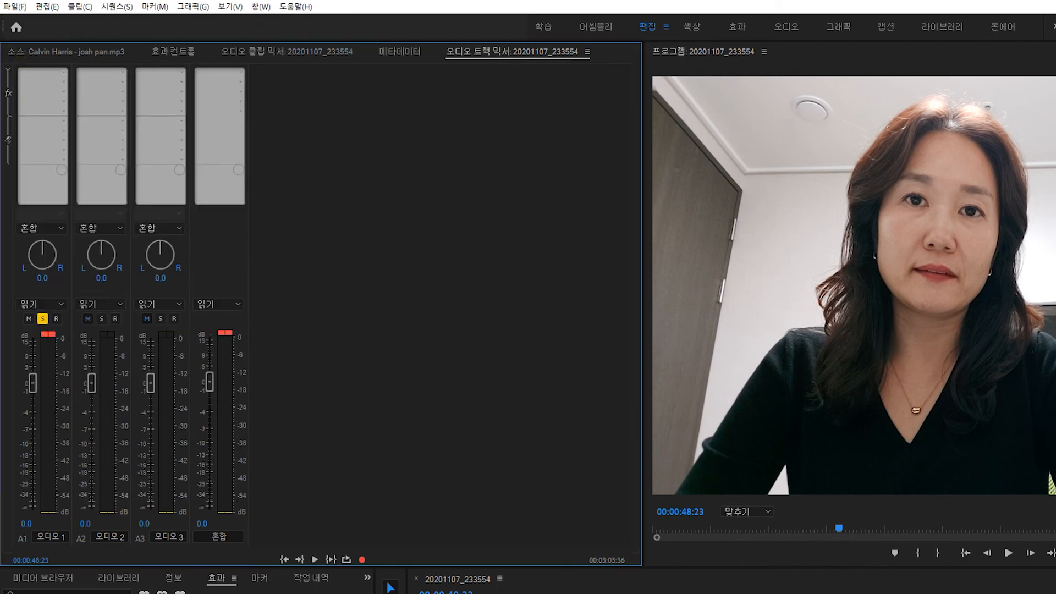
click(65, 73)
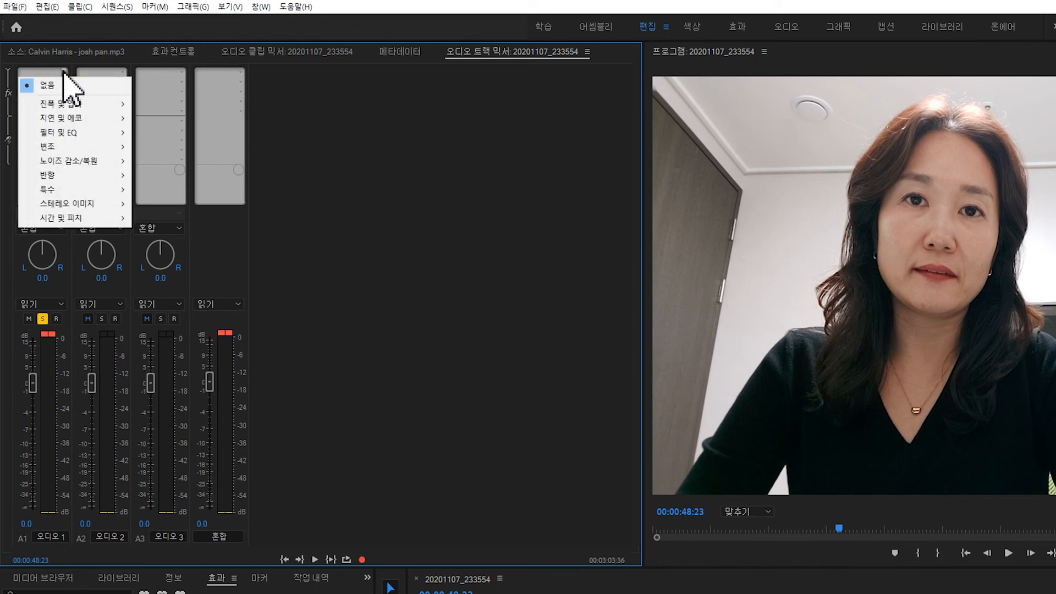
mouse_move(63, 105)
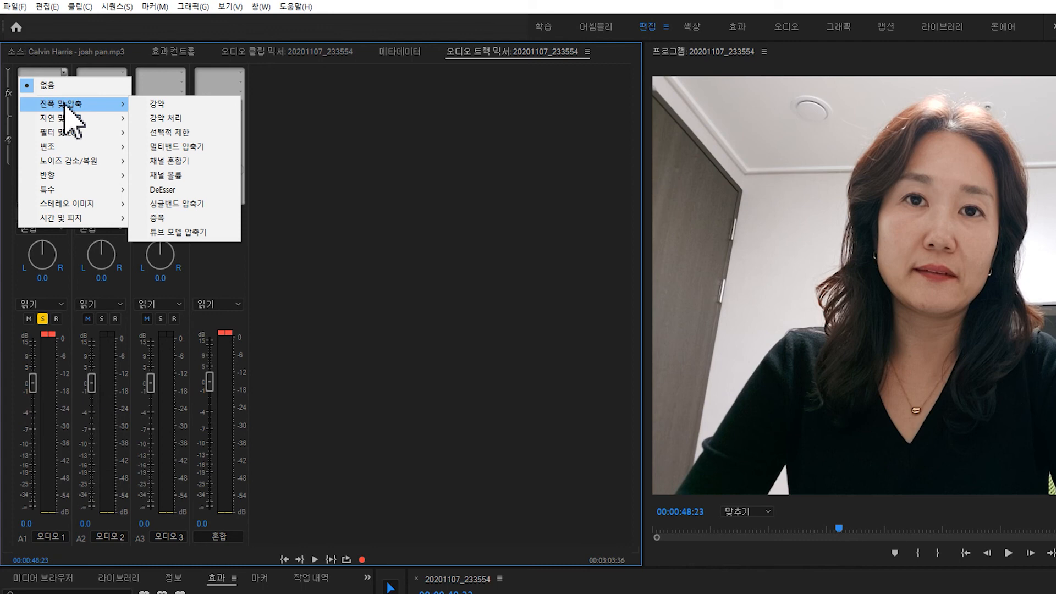
click(153, 147)
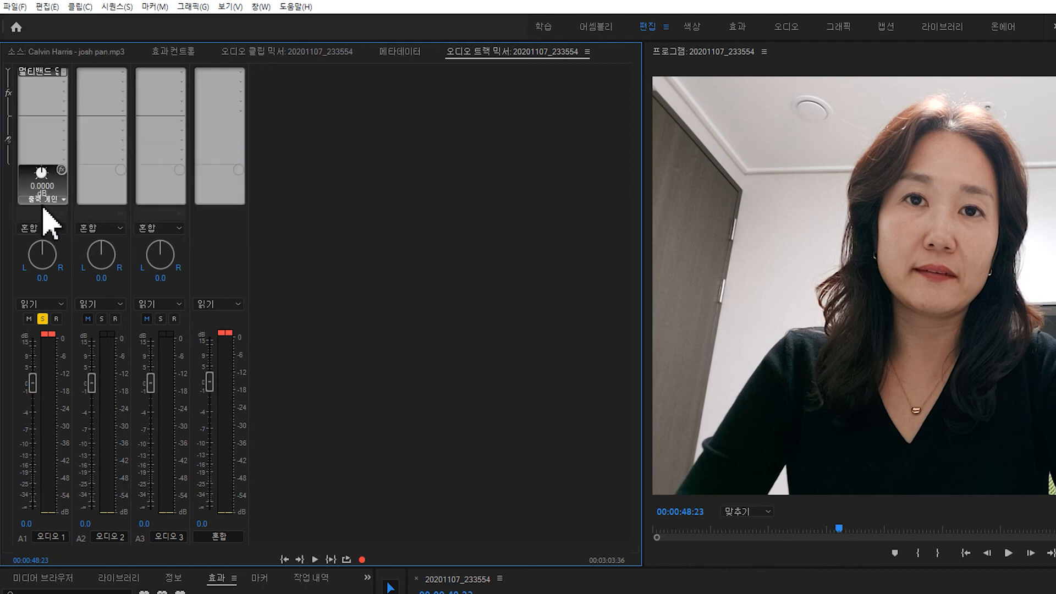
drag(42, 172, 48, 176)
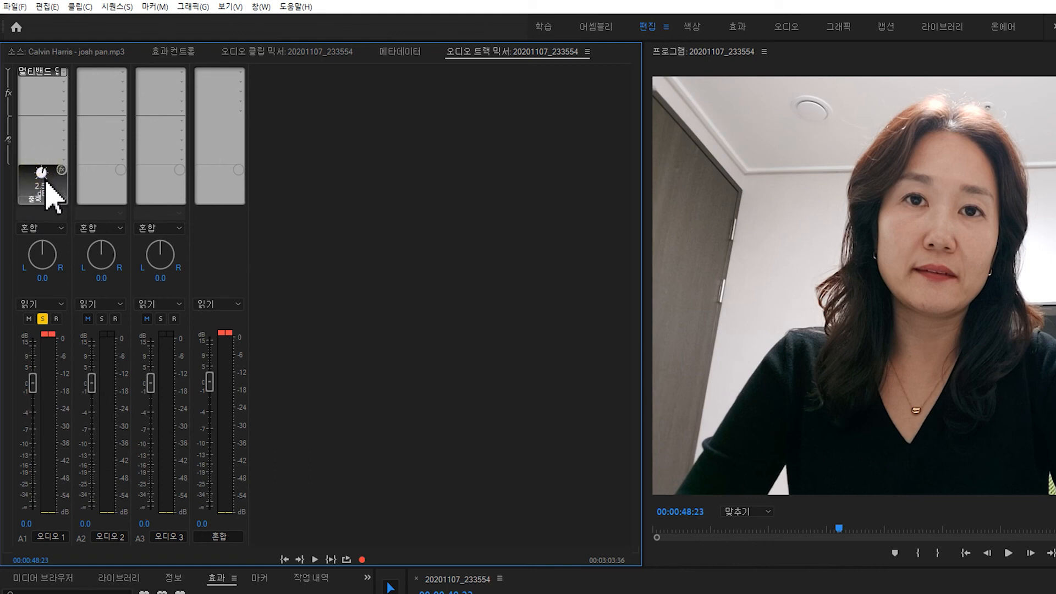
key(ctrl+z)
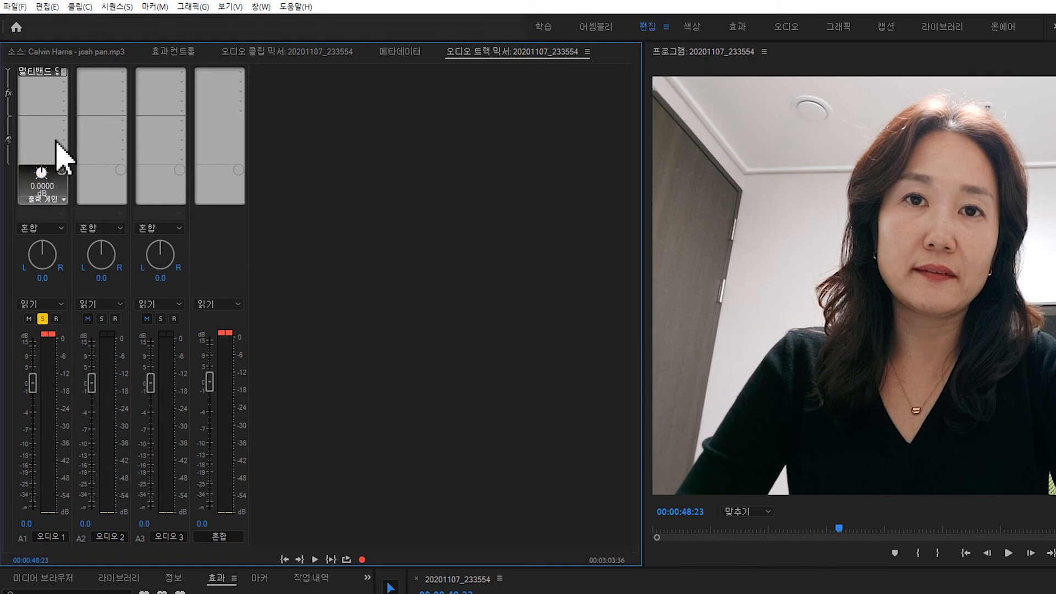
Edit the 오디오 1 track's 멀티밴드 압축기 and set its preset to 팝 마스터.
right_click(34, 75)
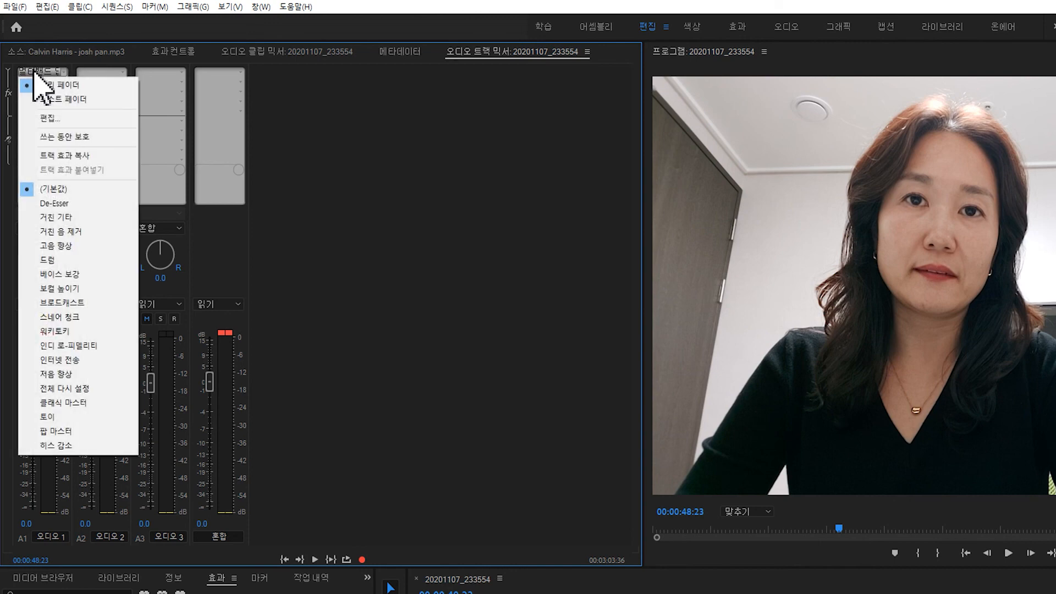
click(49, 118)
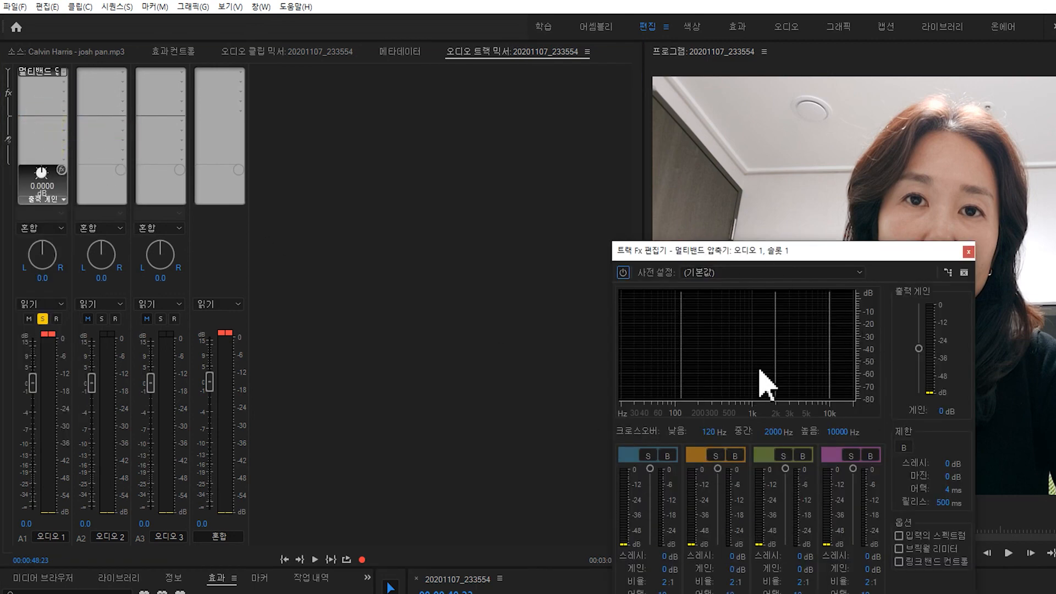
click(705, 272)
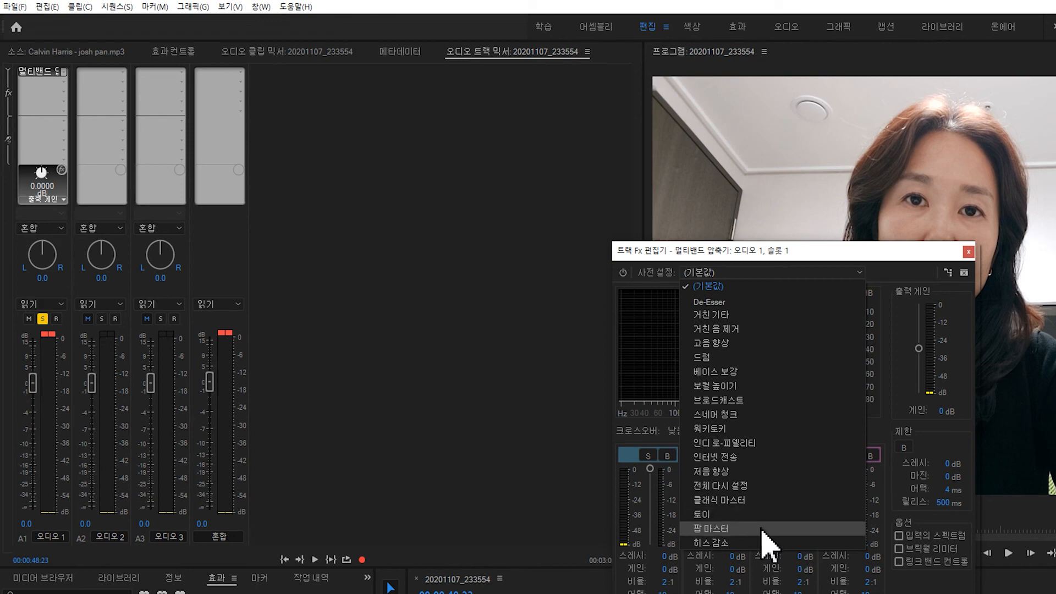
click(761, 530)
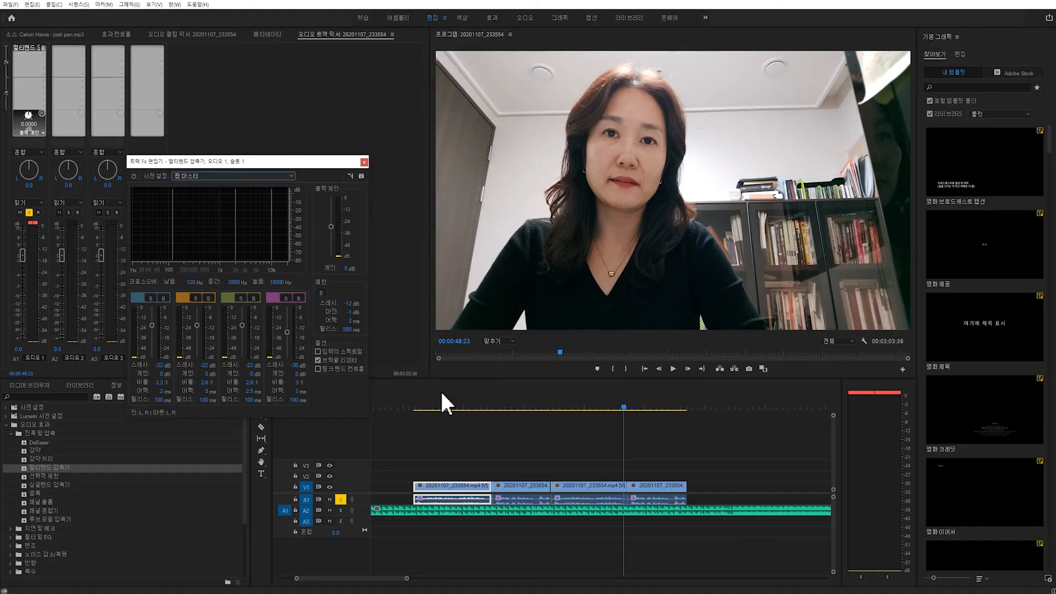
Play the soloed voice track from the start of the first clip to check its levels with the track effect.
click(418, 407)
key(space)
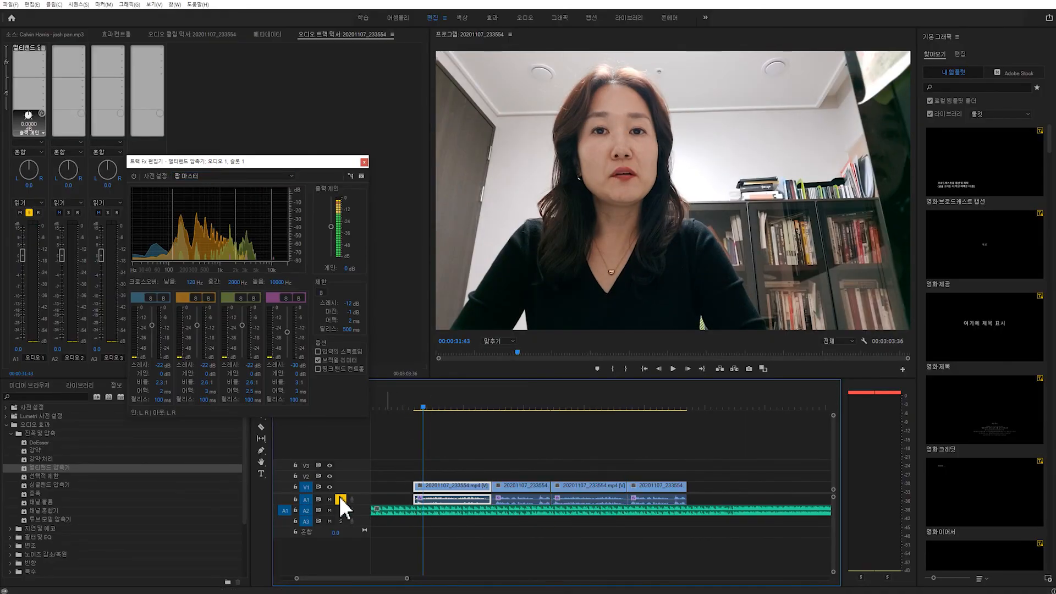
key(space)
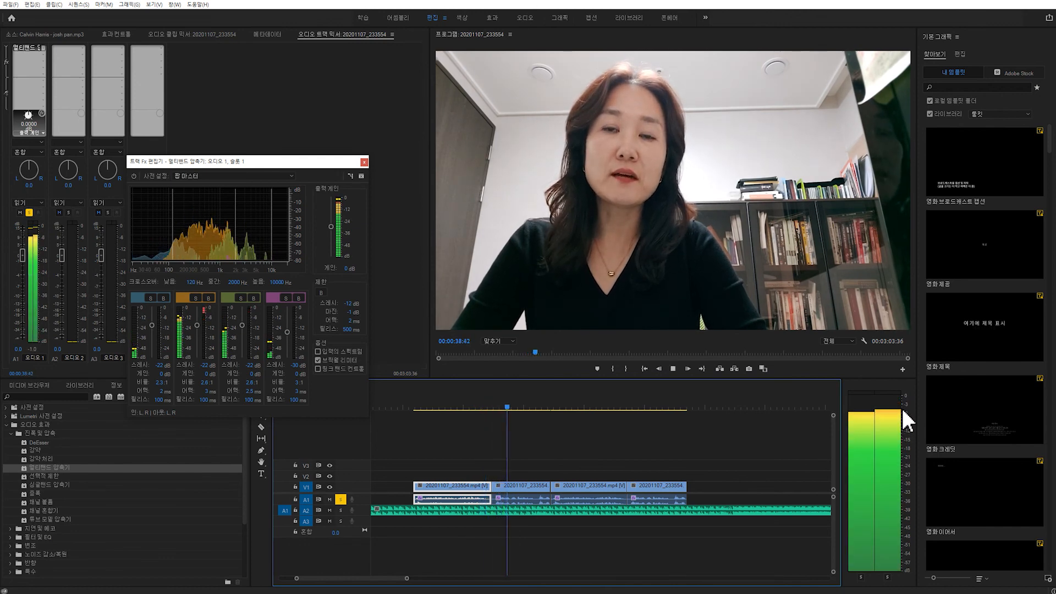
key(space)
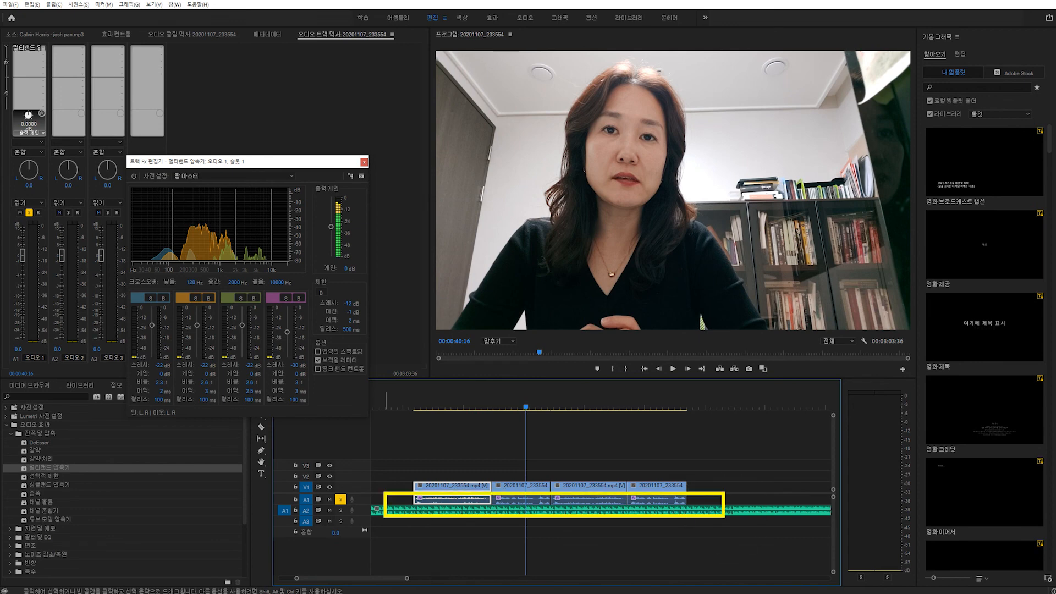
key(space)
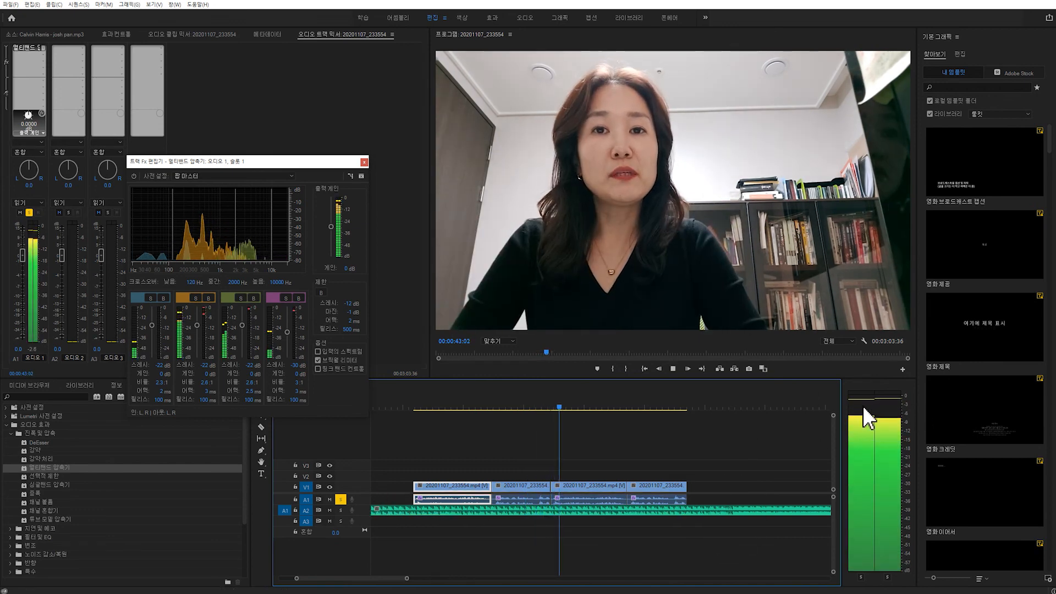
key(space)
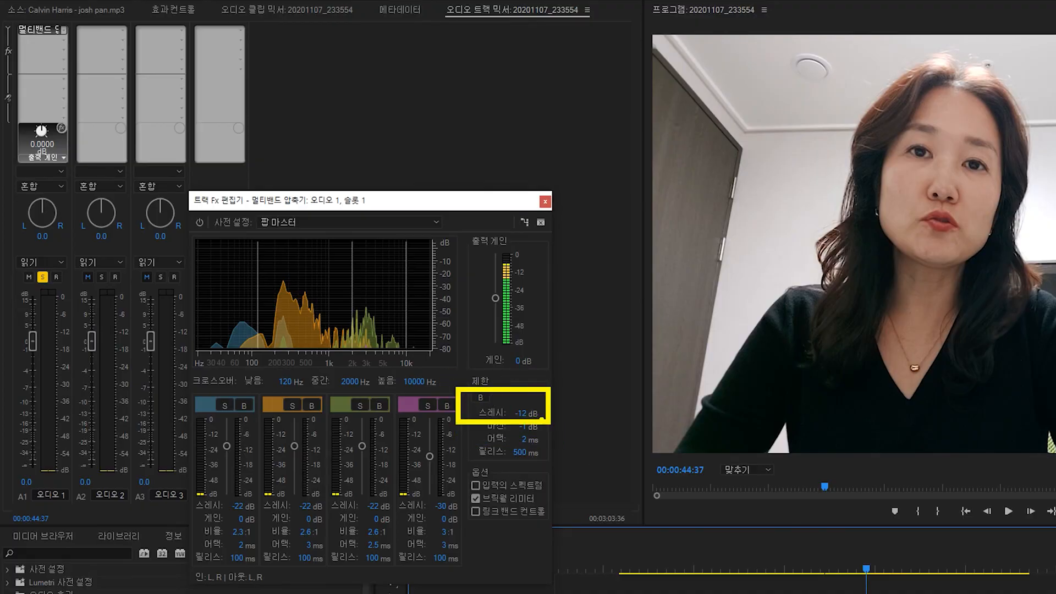
Try a much lower 제한 스레시 and then -1 dB in the 오디오 1 track compressor, and audition the result.
drag(520, 413, 128, 417)
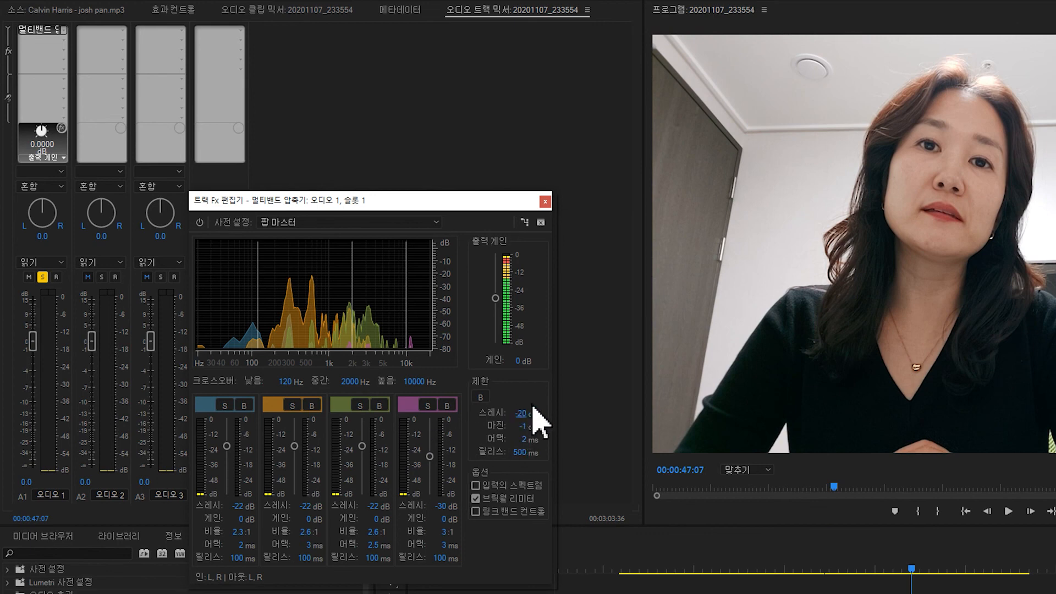
click(518, 413)
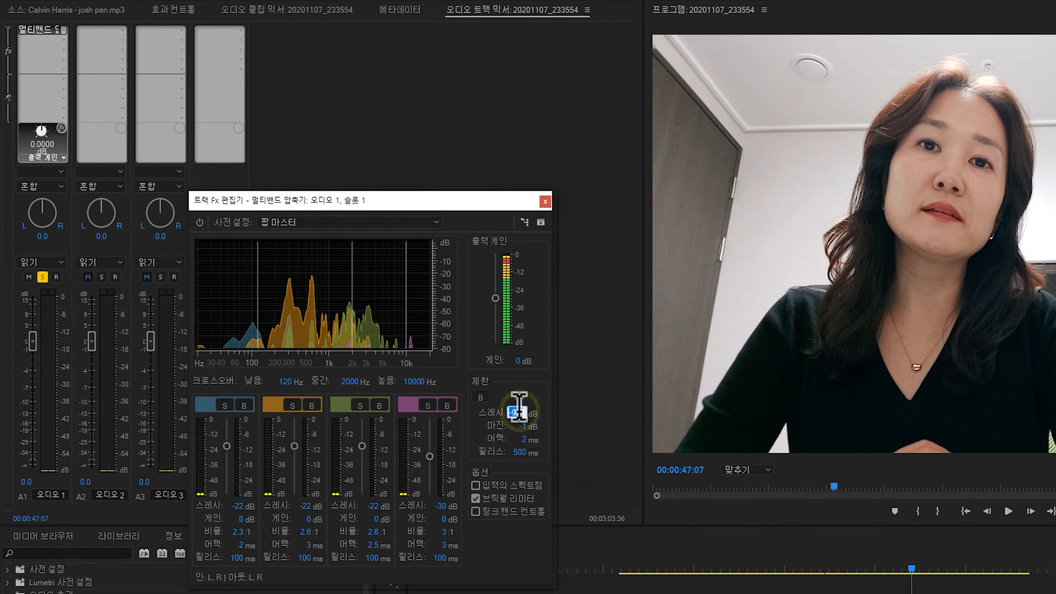
text(-1)
key(Return)
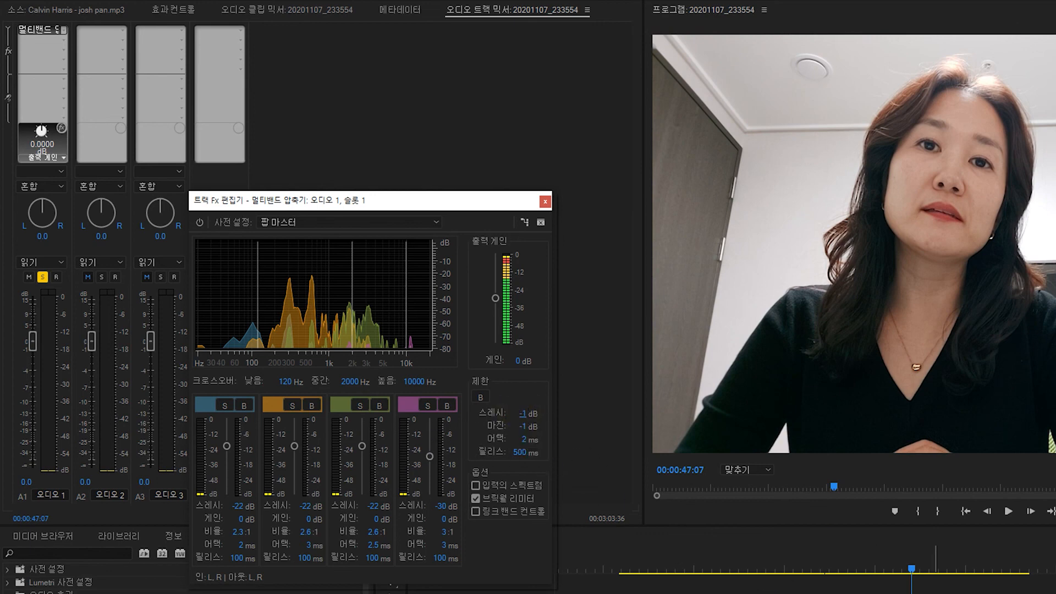
click(910, 571)
key(space)
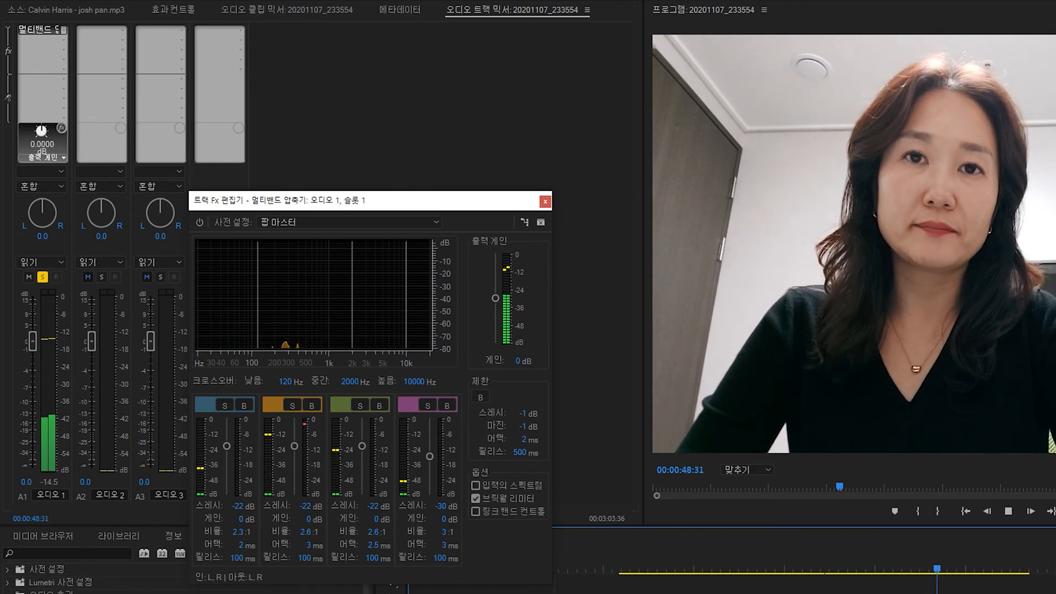
key(space)
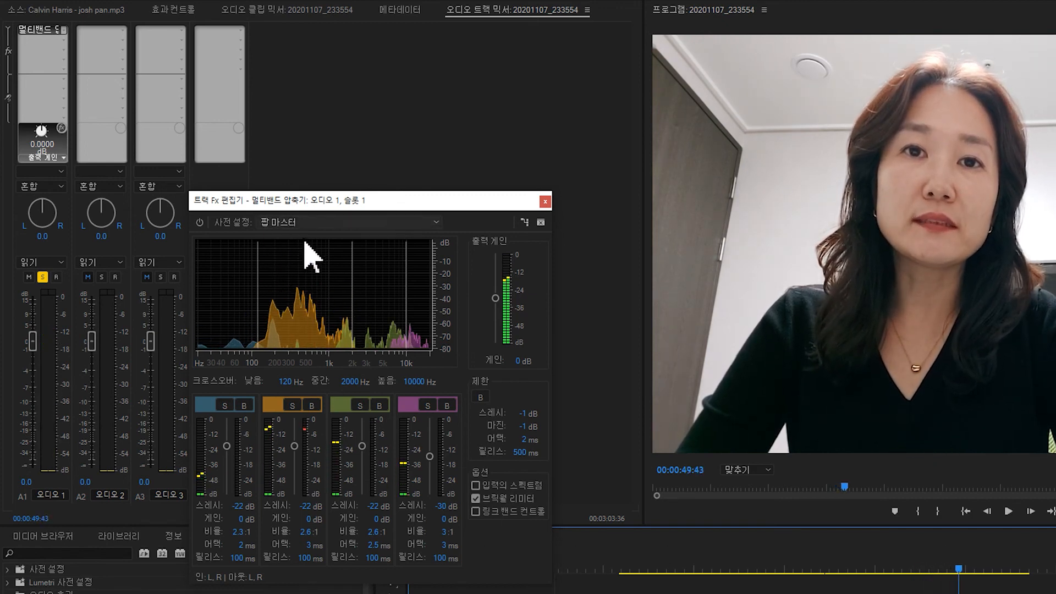
Set the 제한 스레시 of the 오디오 1 track compressor to -12.7 dB and play back the voice to check the level.
click(522, 414)
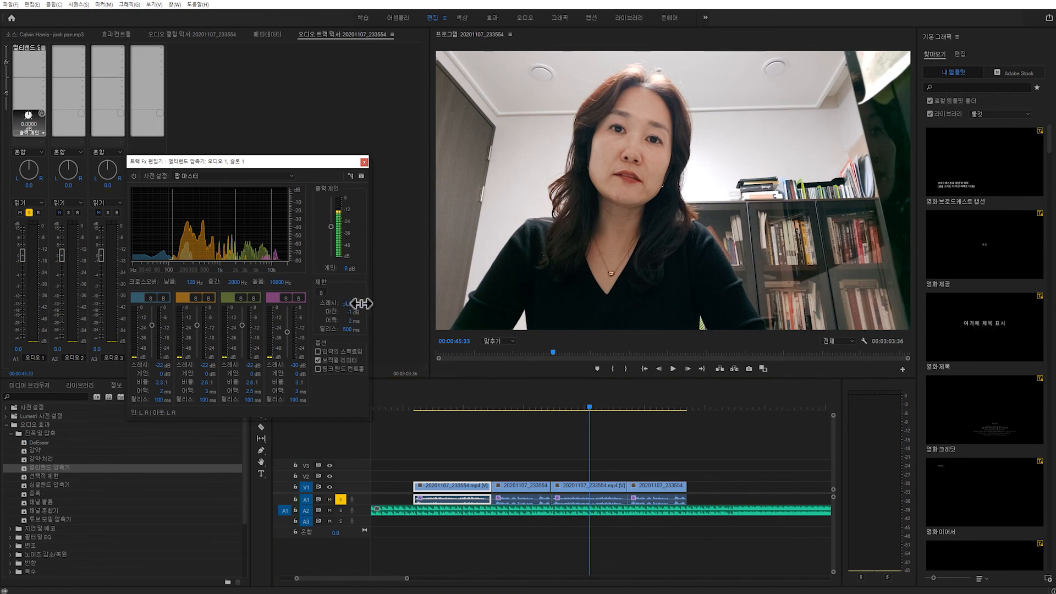
drag(361, 303, 341, 309)
click(595, 408)
key(space)
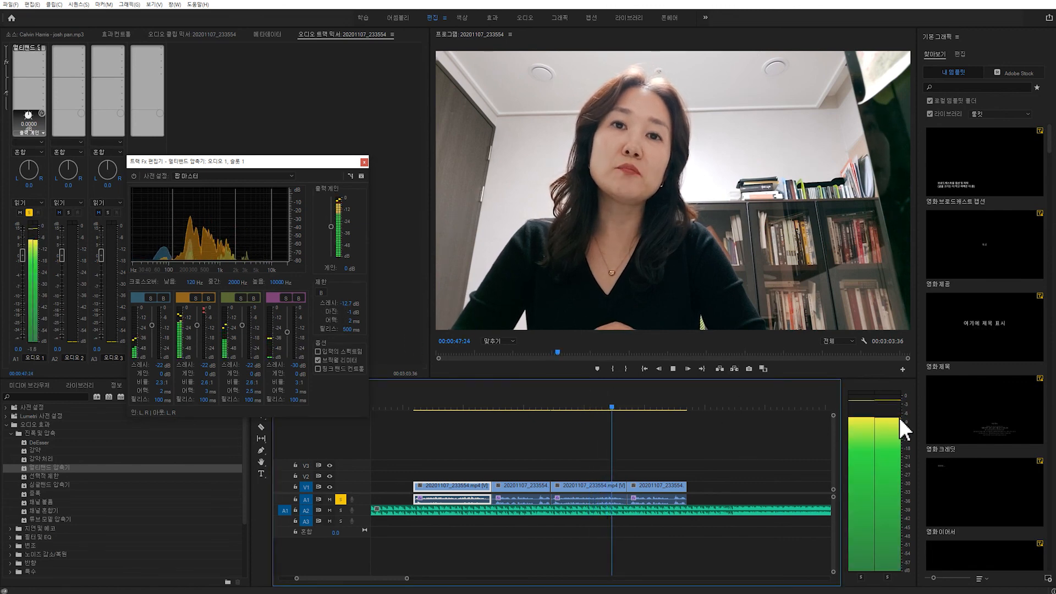
key(space)
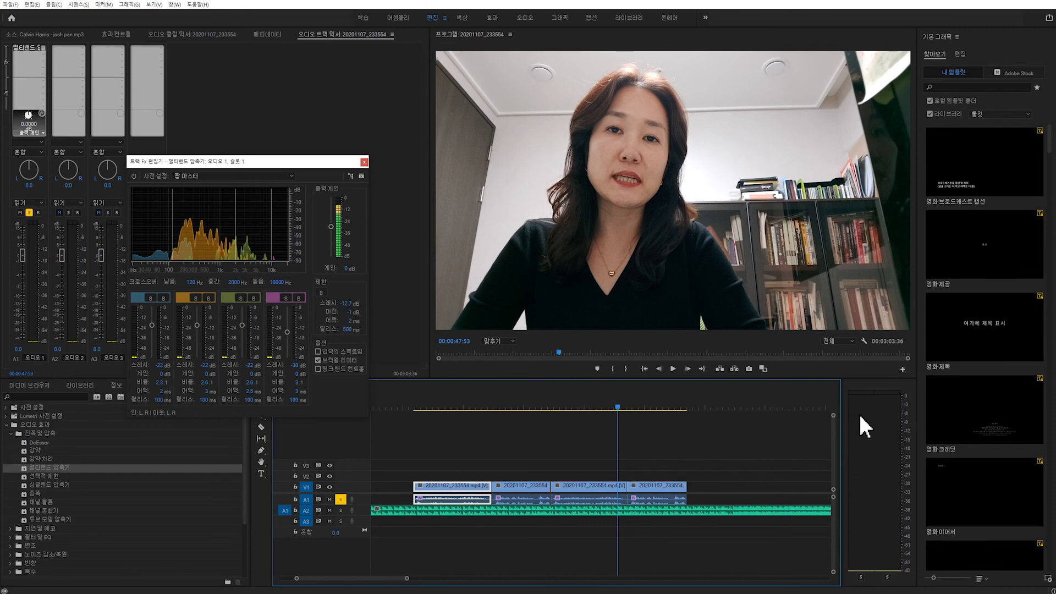
key(space)
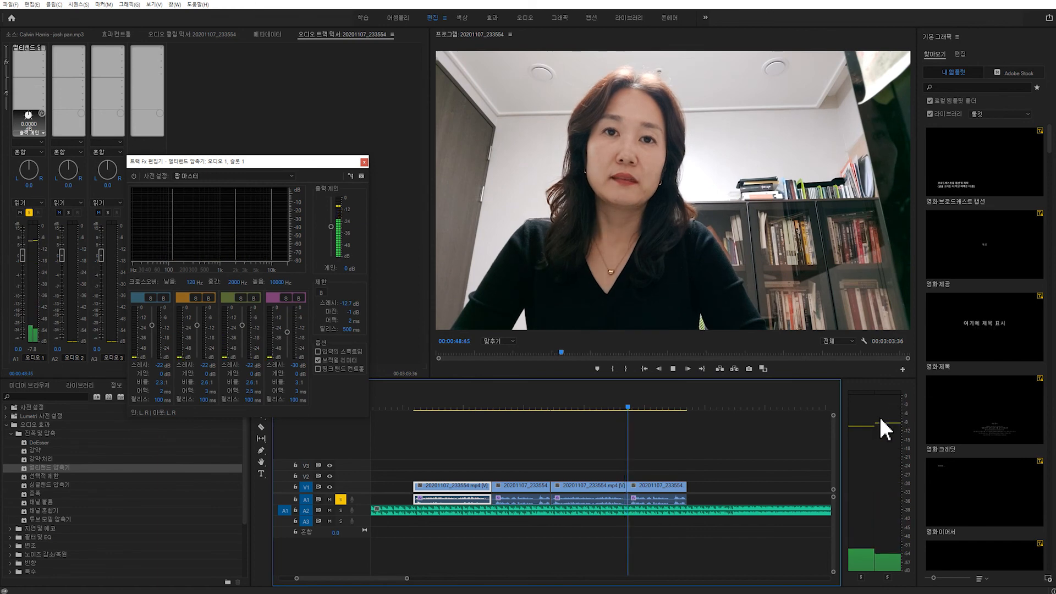